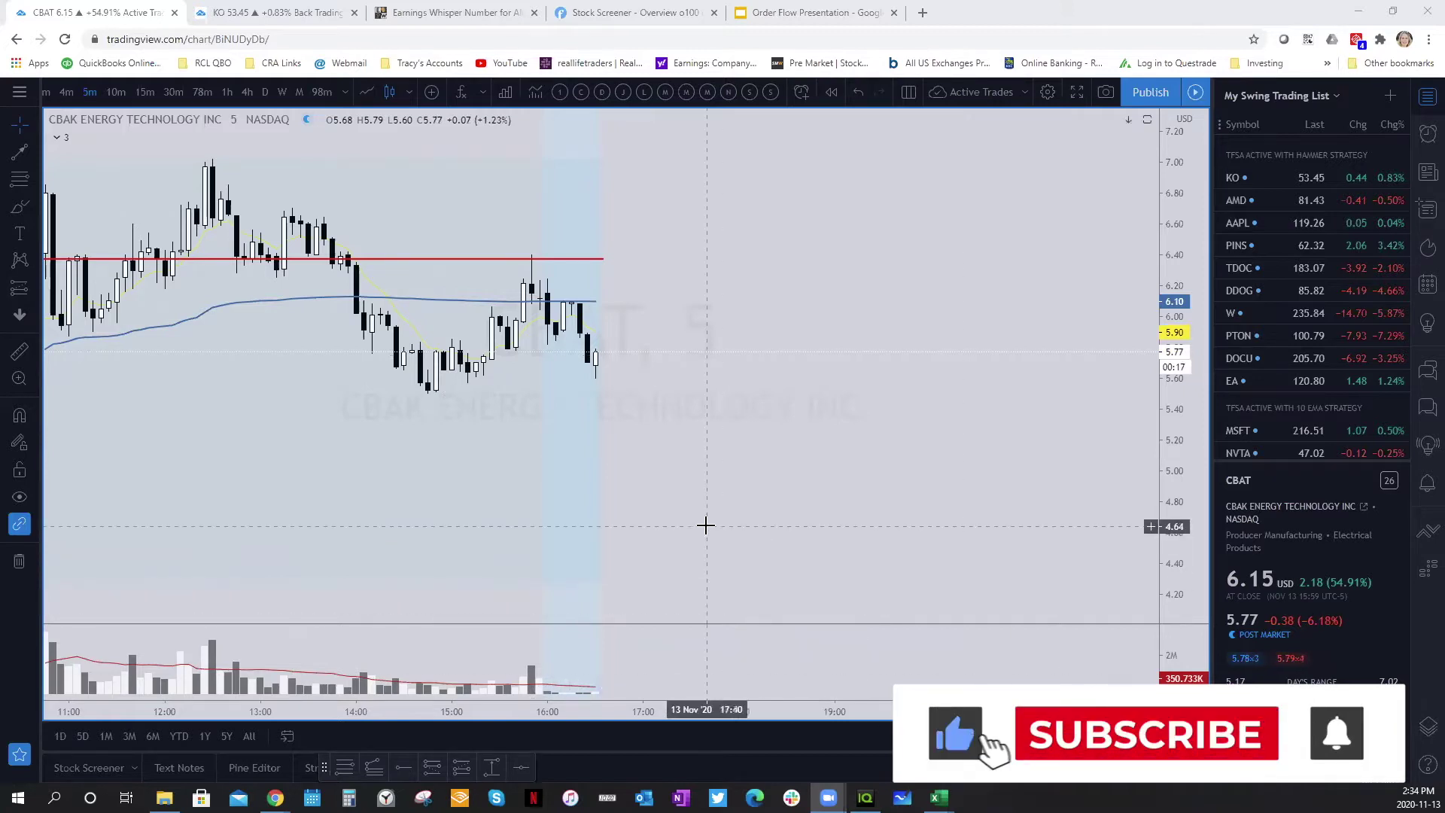
Zoom and pan the CBAT 5-minute chart to show the full Nov 13 session
scroll(869, 493, down, 1)
scroll(865, 490, up, 2)
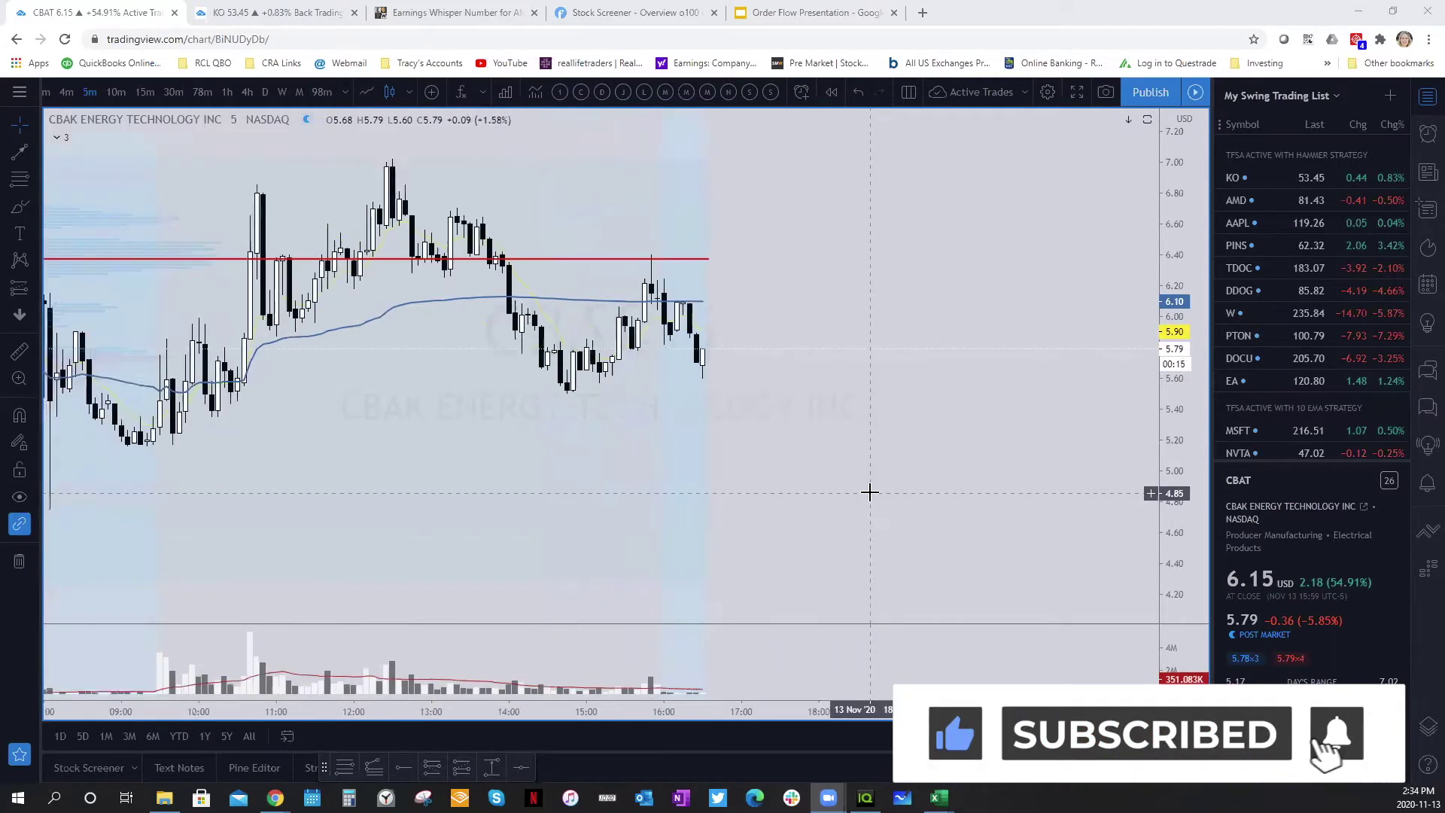
drag(864, 490, 934, 503)
drag(487, 507, 722, 521)
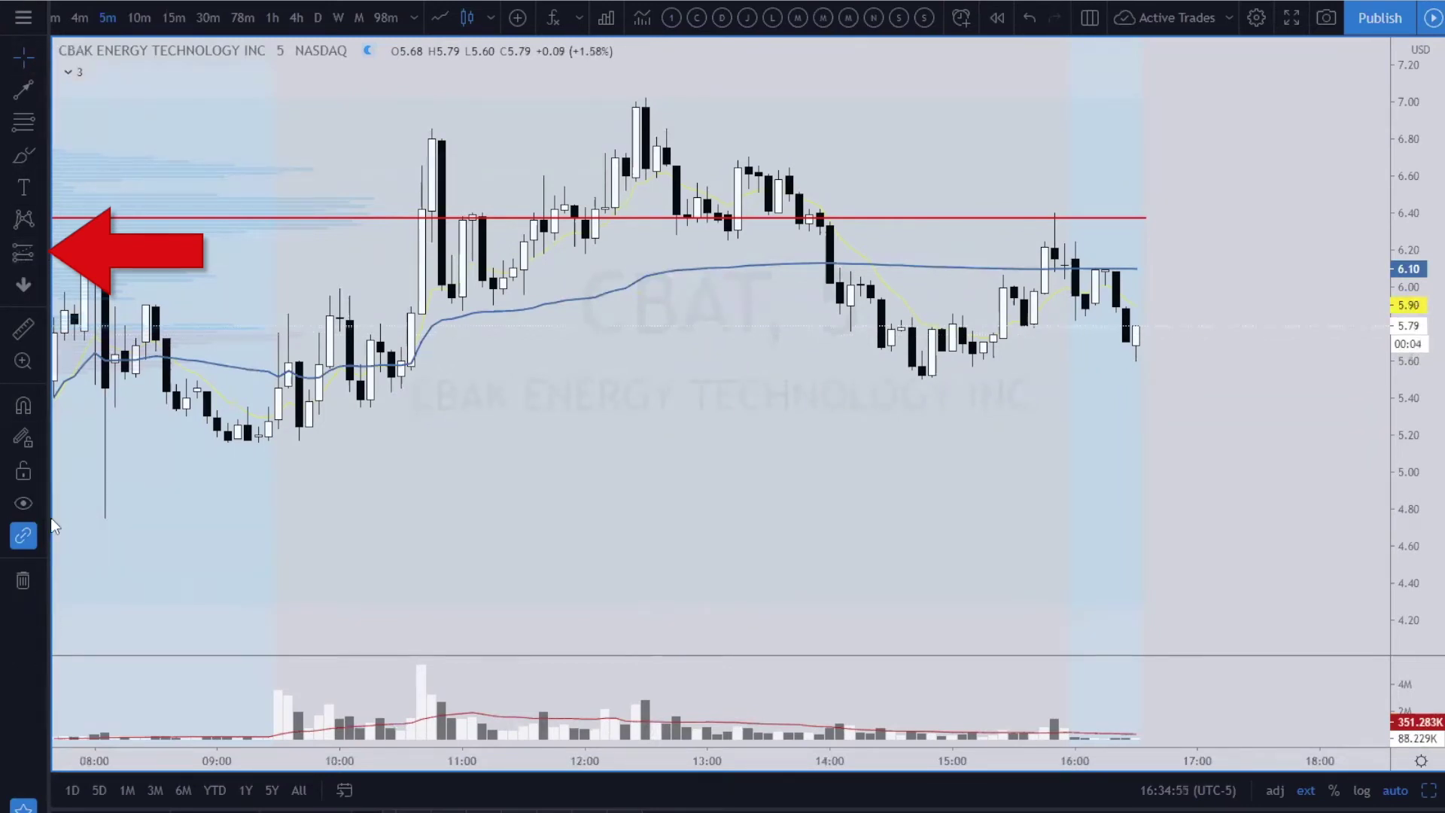
Place a Long Position drawing at entry 5.82 with target 6.27 and stop 5.37, then select it
click(42, 250)
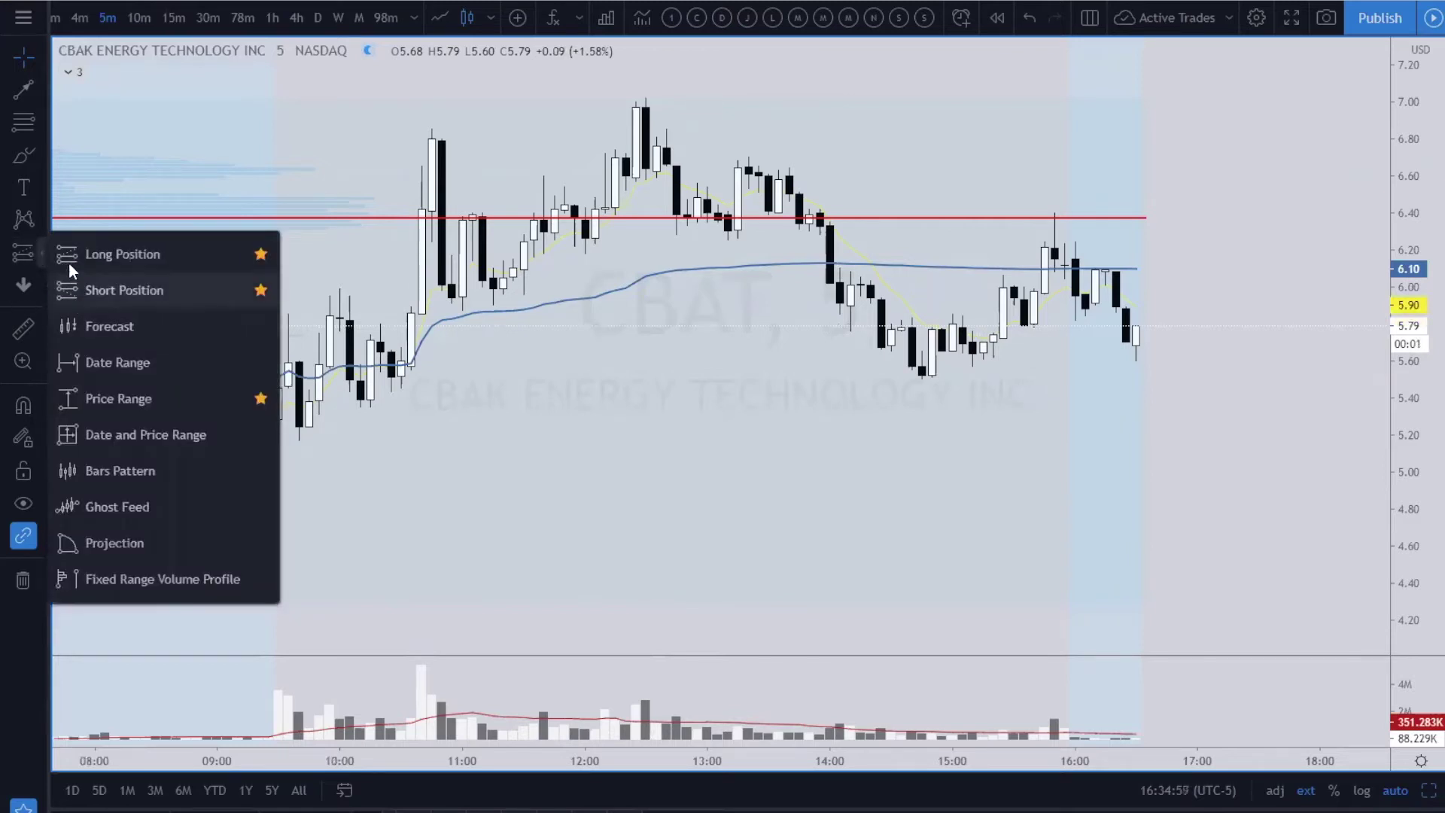
click(64, 255)
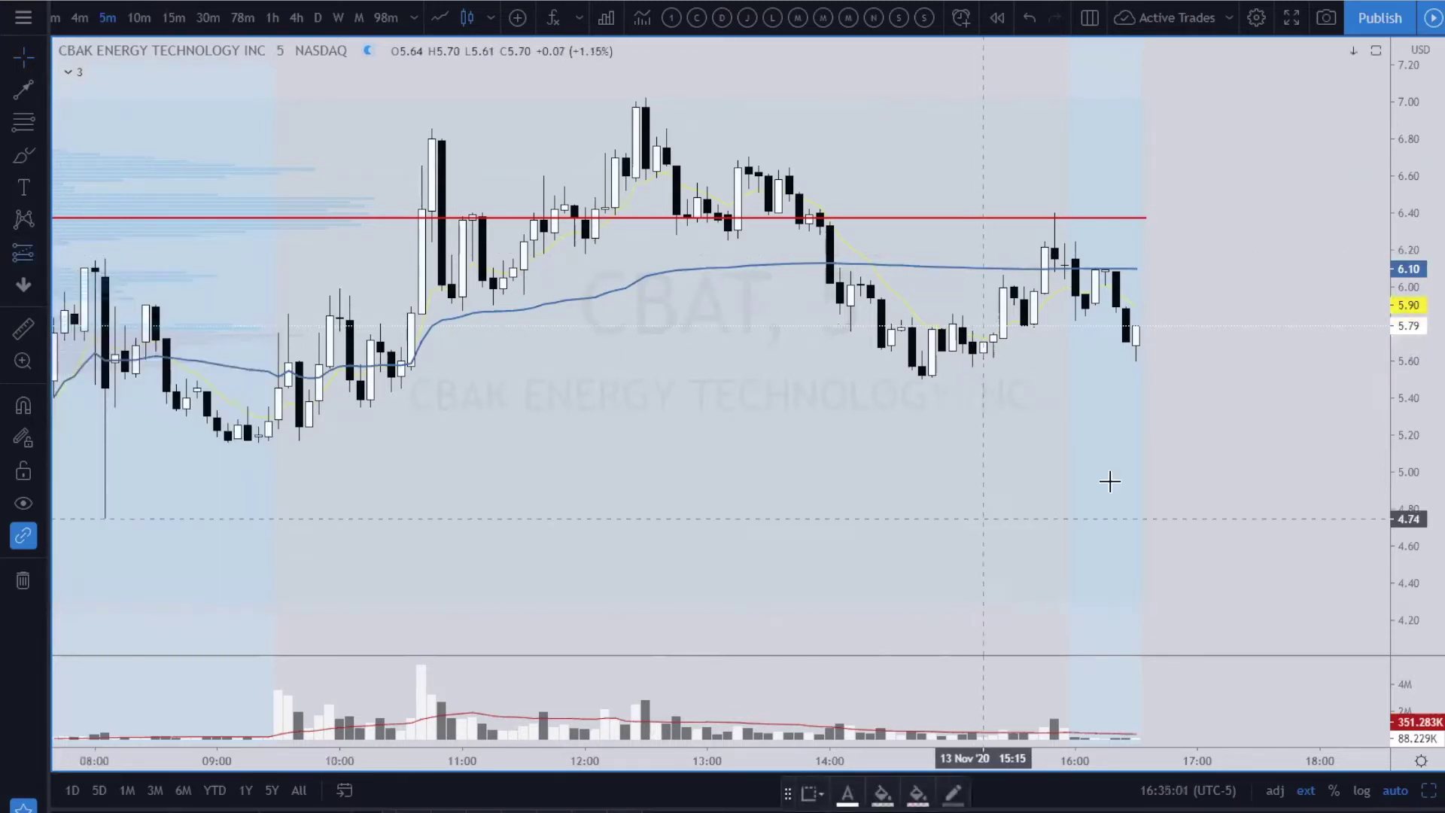
click(922, 321)
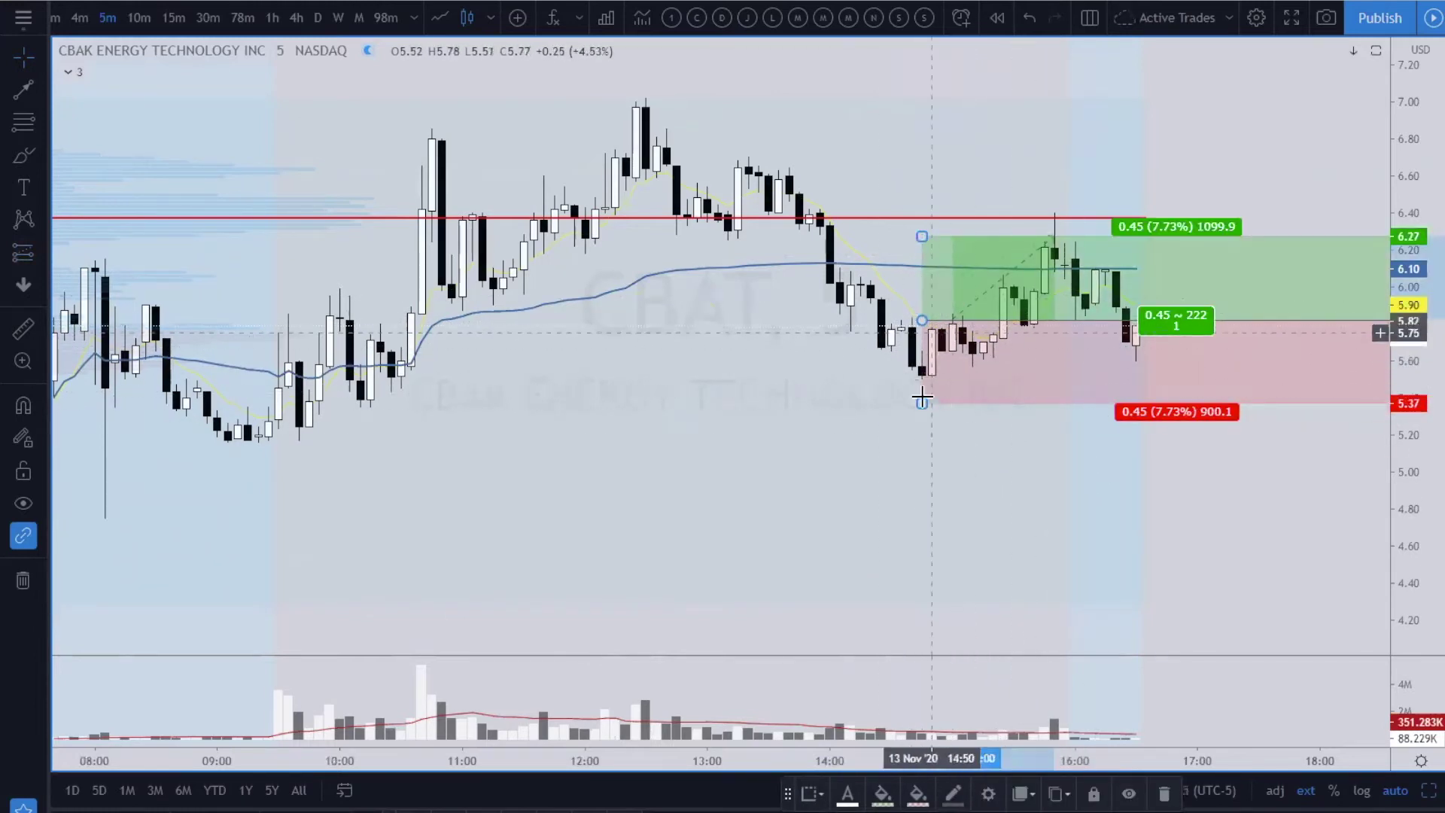
mouse_move(1035, 613)
mouse_down()
mouse_move(855, 600)
mouse_move(844, 446)
mouse_up()
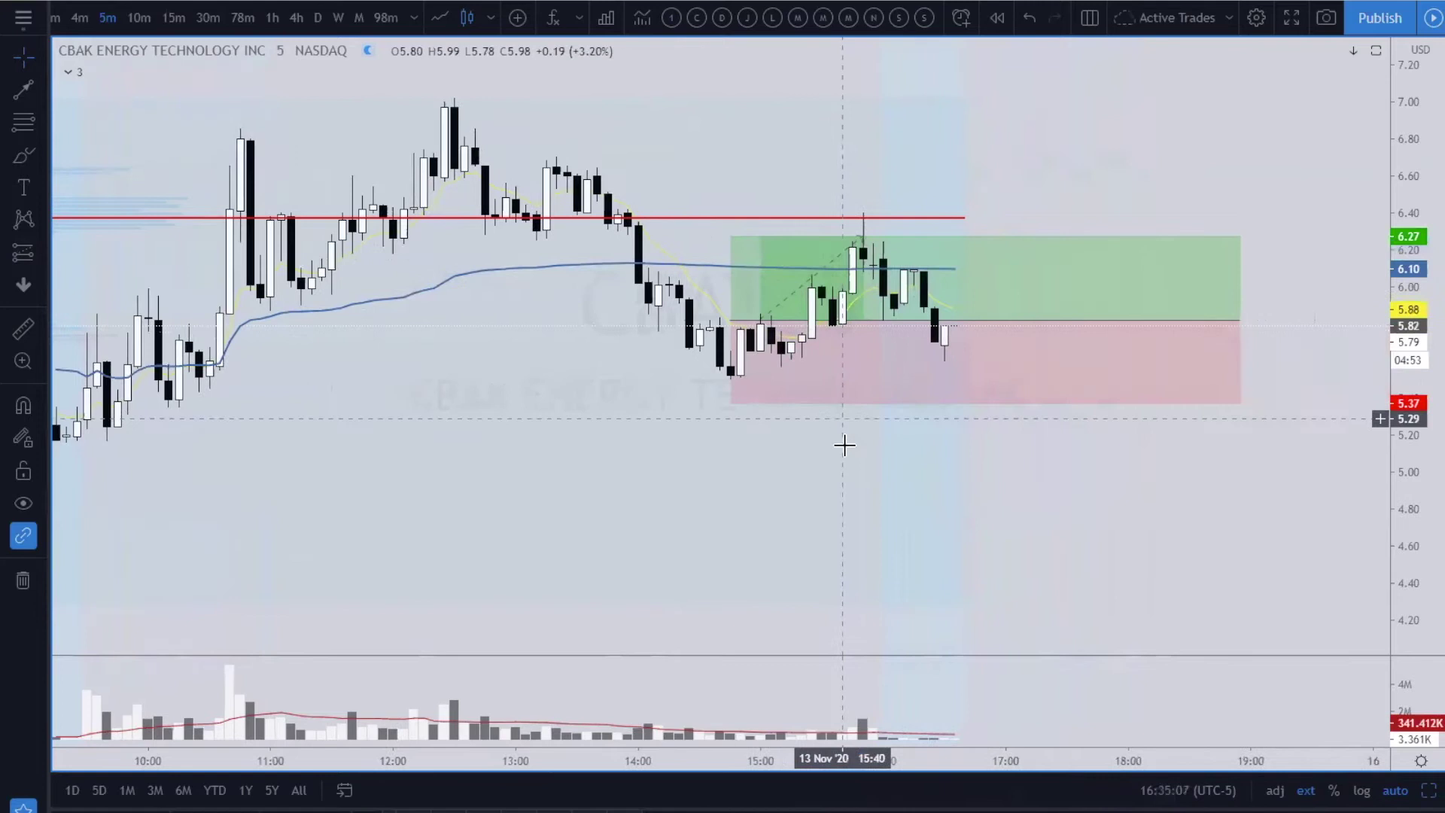
scroll(858, 532, right, 3)
click(926, 399)
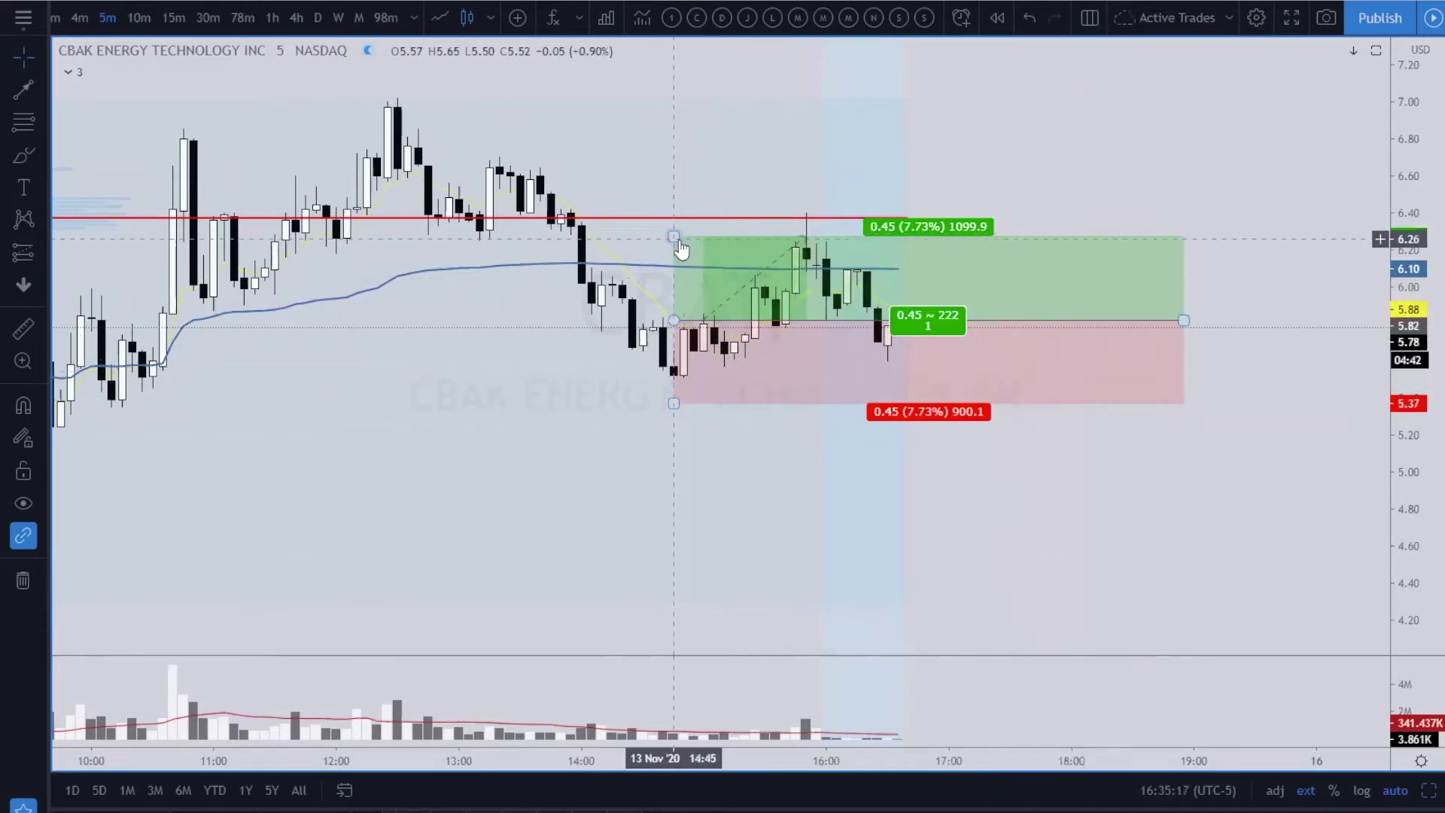
Raise the target to 1.22 (20.96%) above entry for 2.71 reward-to-risk and shorten the box
drag(672, 235, 614, 129)
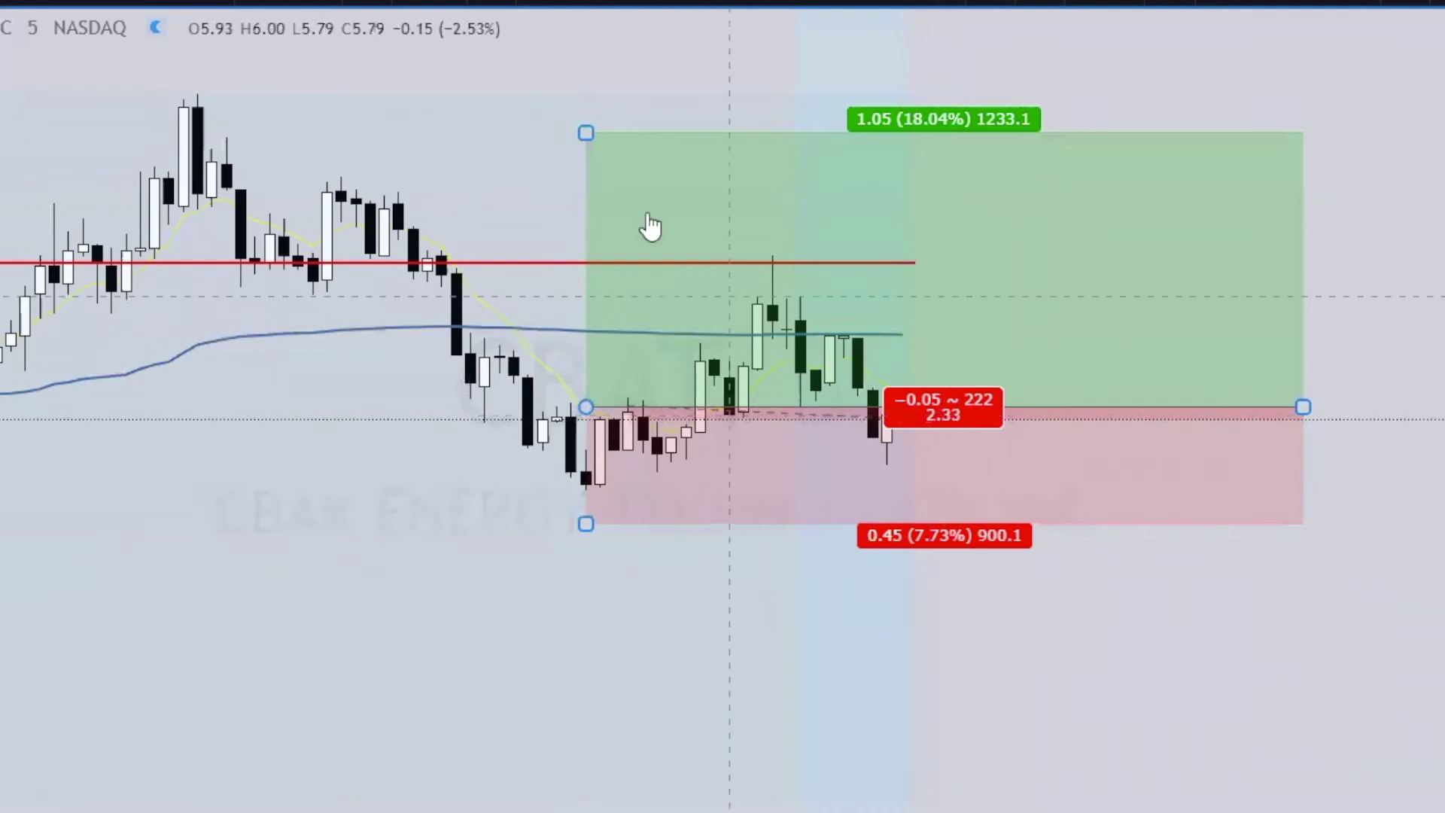
drag(585, 133, 586, 258)
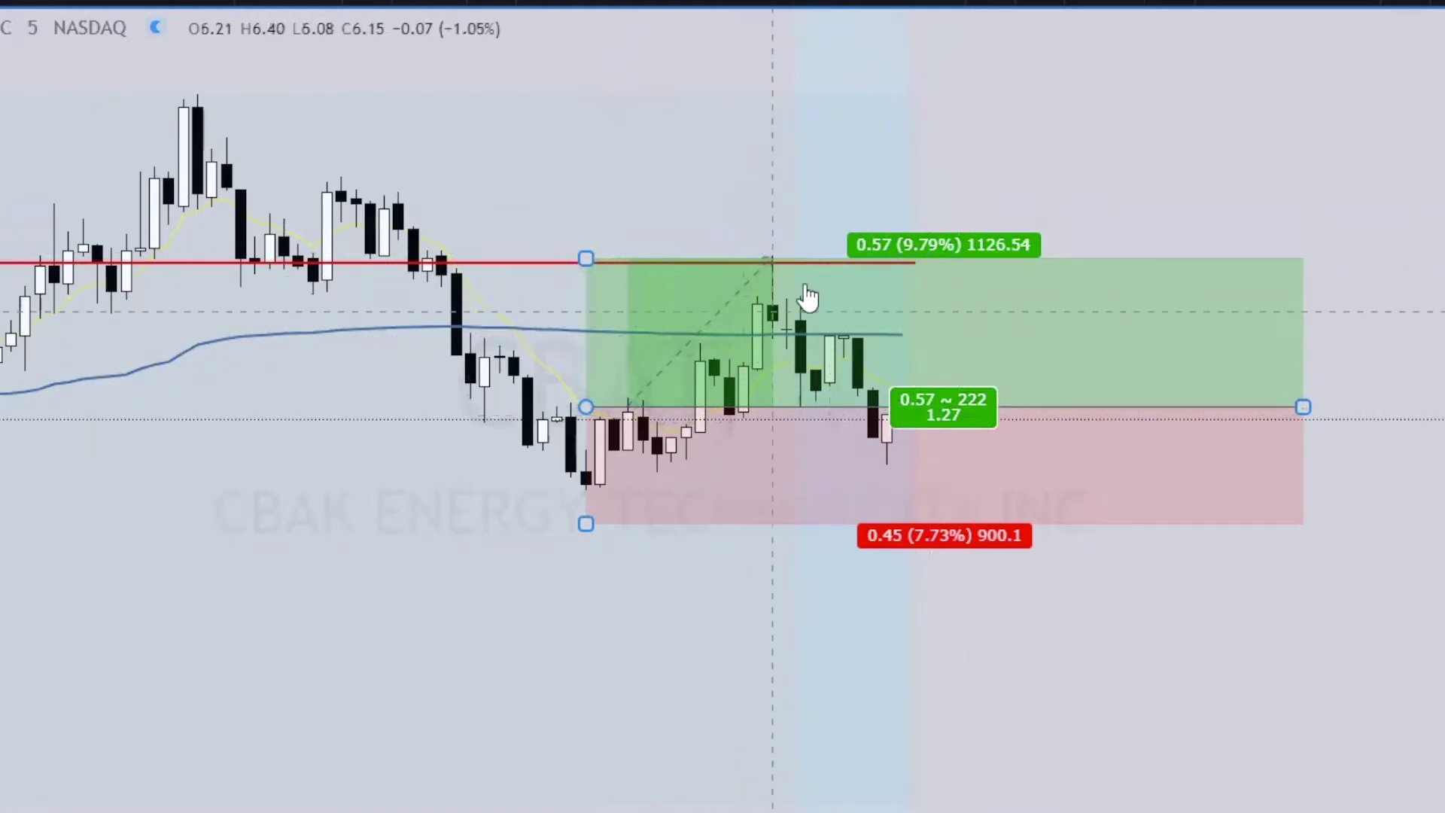
drag(586, 259, 586, 96)
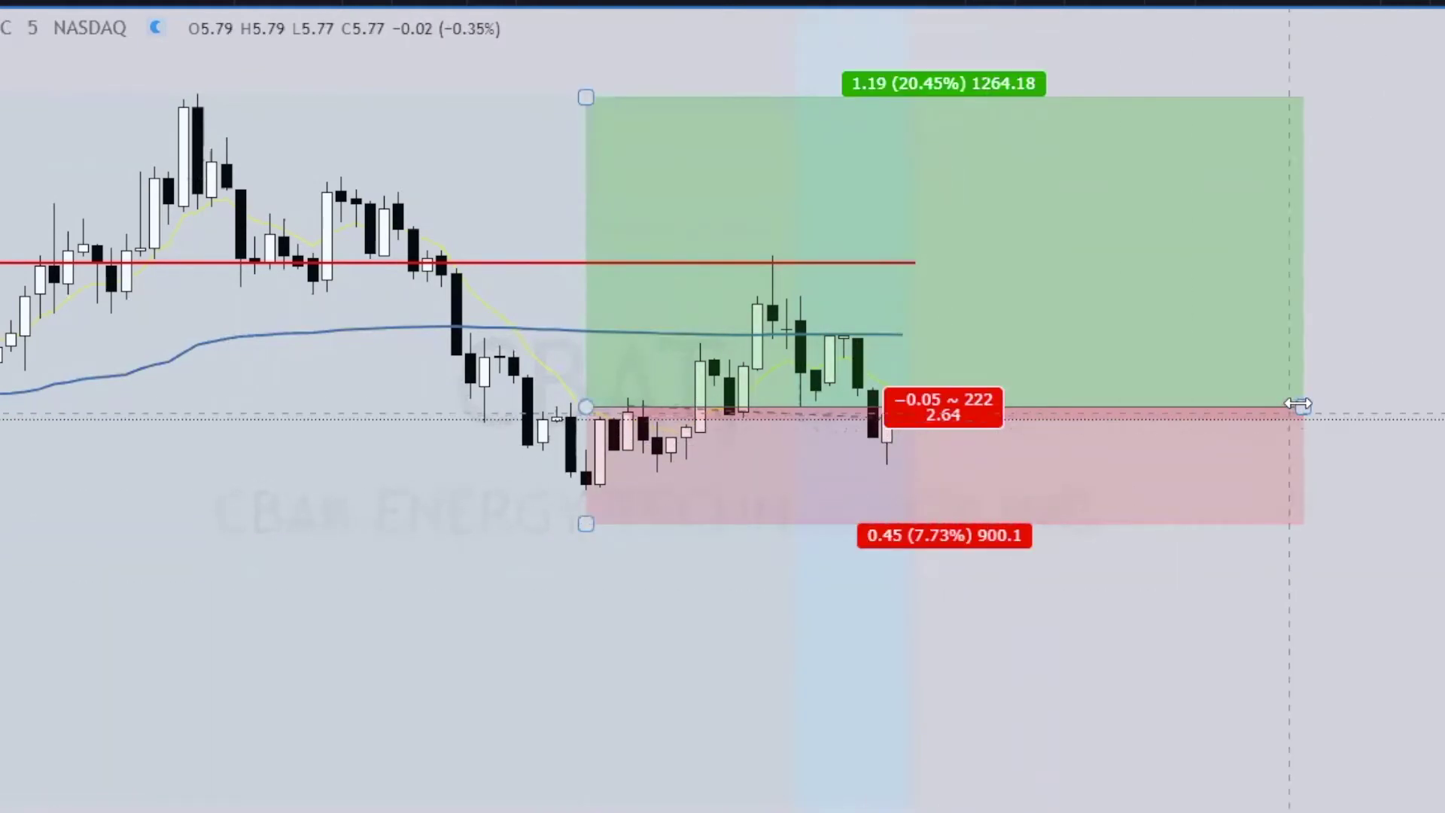
drag(1298, 404, 776, 395)
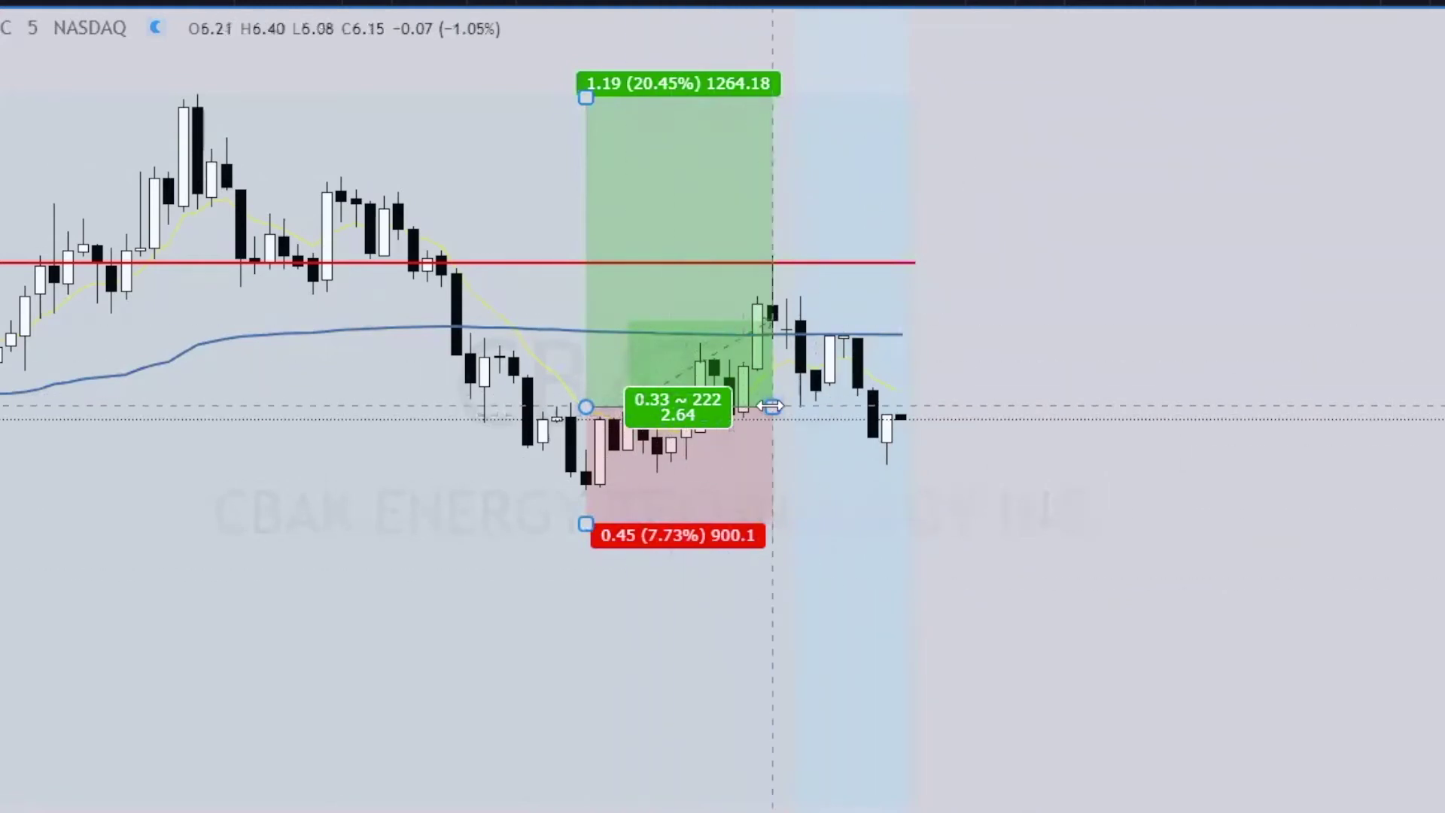
mouse_move(772, 407)
mouse_down()
mouse_move(1040, 400)
mouse_move(749, 399)
mouse_move(770, 403)
mouse_up()
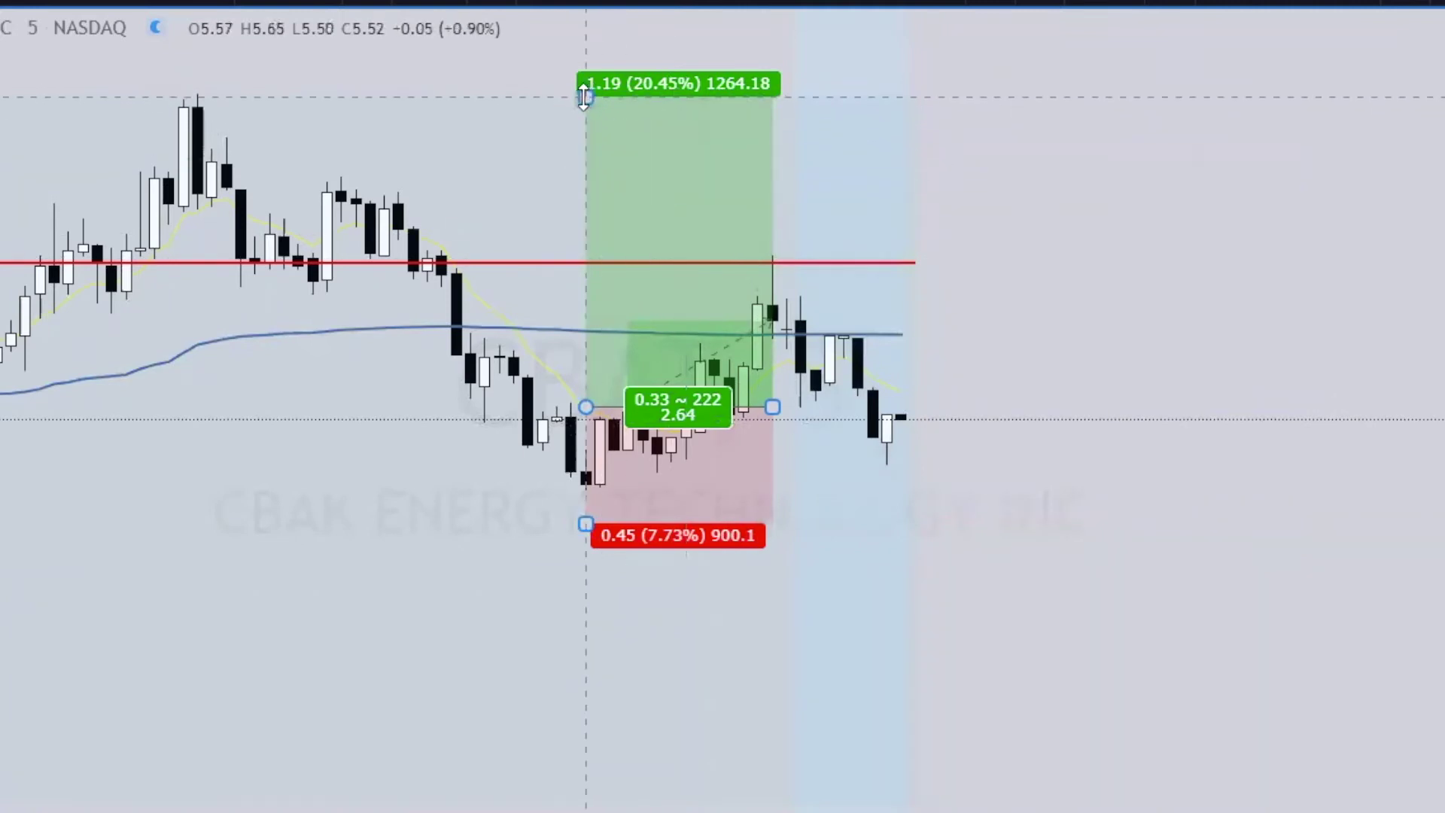
mouse_move(584, 96)
mouse_down()
mouse_move(575, 114)
mouse_move(574, 89)
mouse_up()
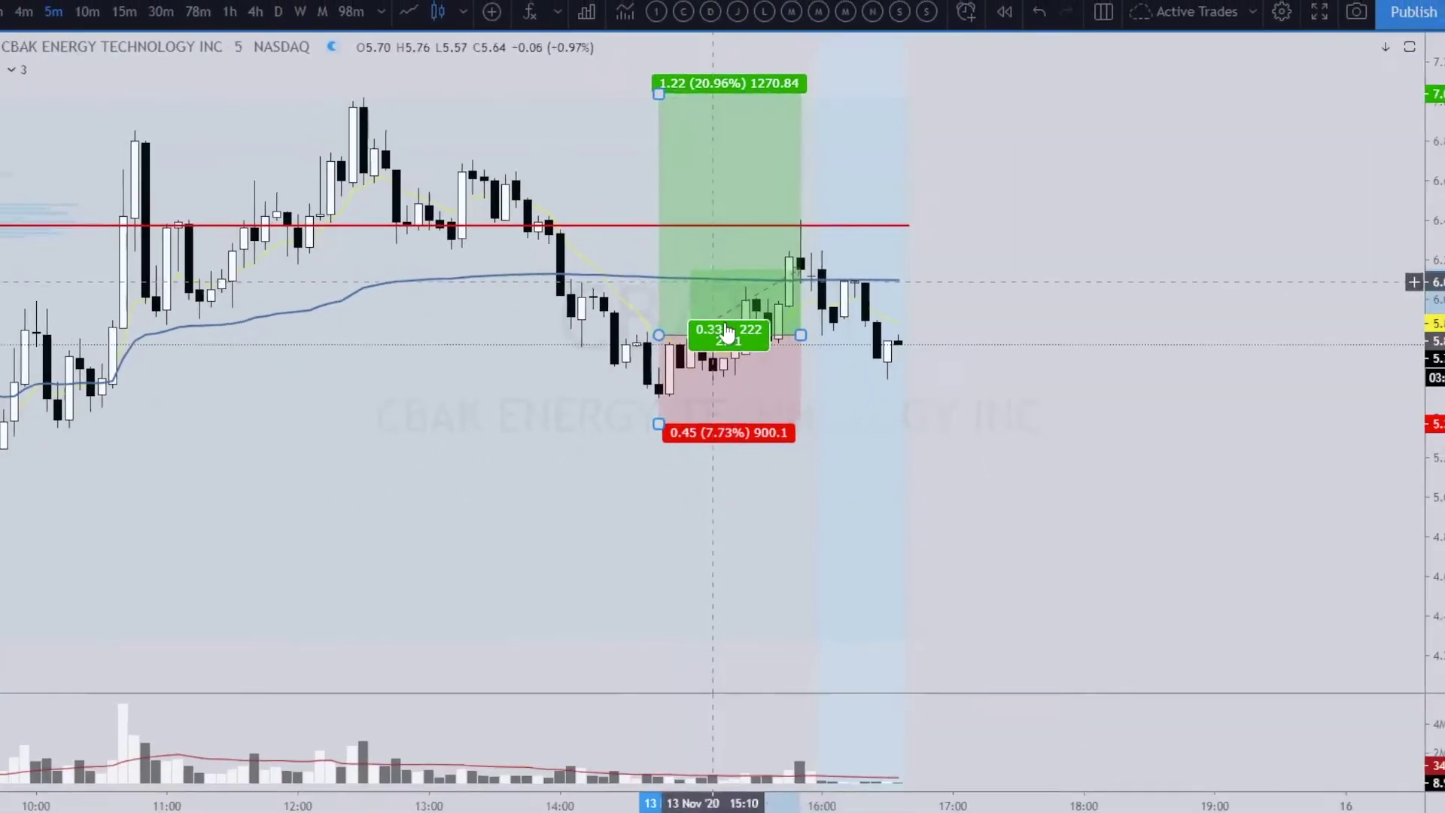
Set the position's risk to 1% of the 1000 USD account, giving 22 shares
double_click(743, 337)
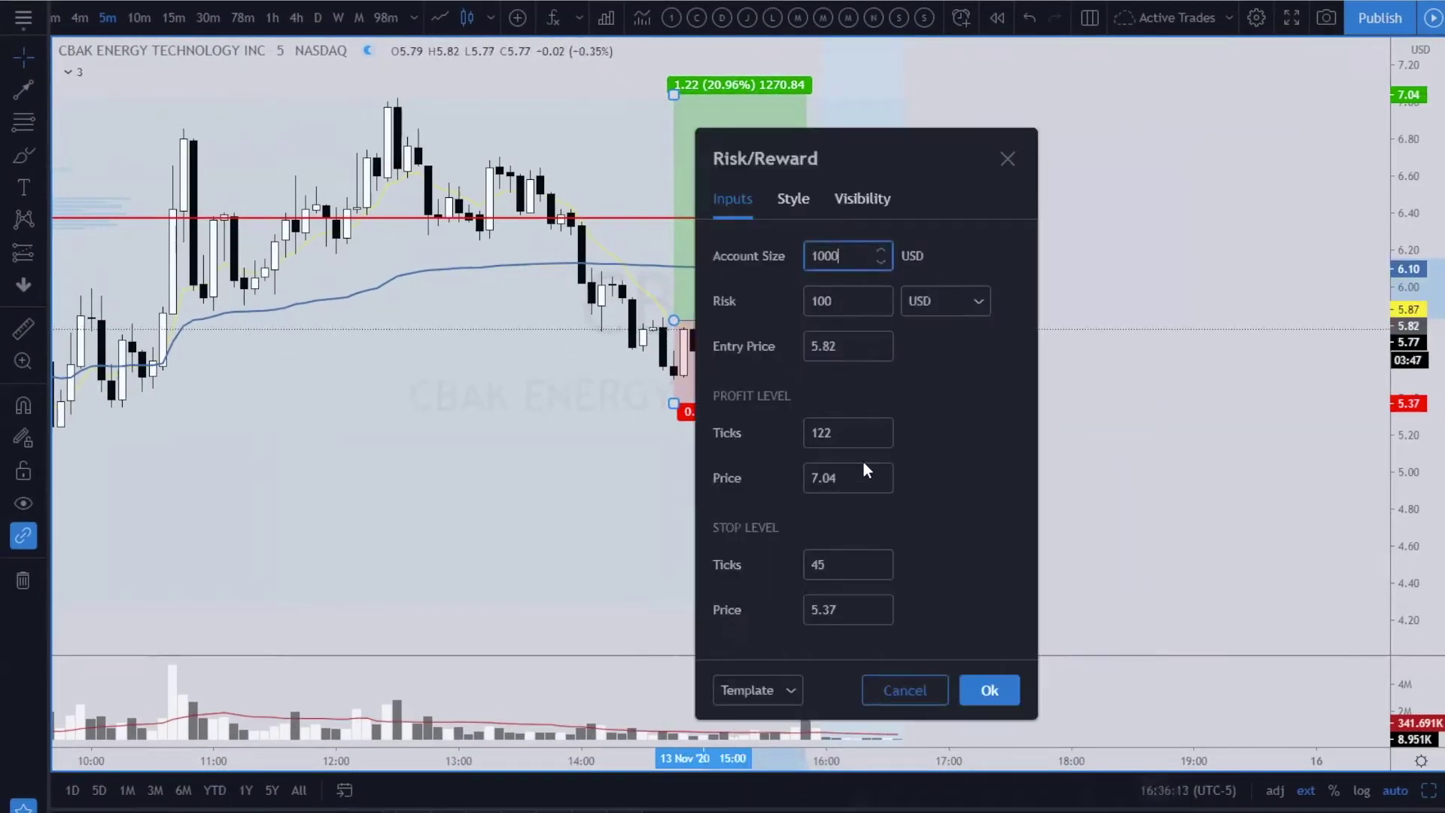
drag(899, 179, 584, 170)
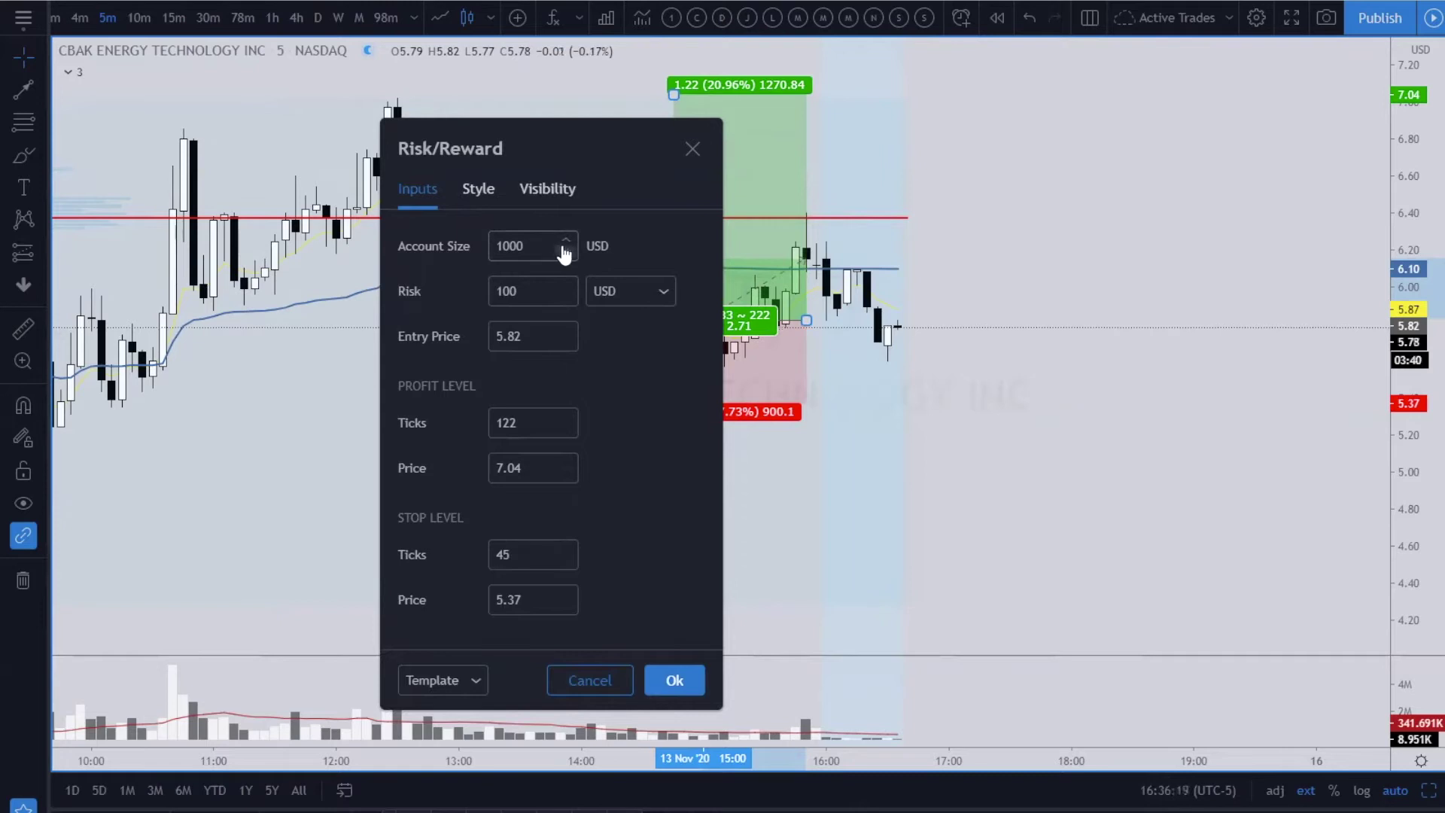
click(556, 295)
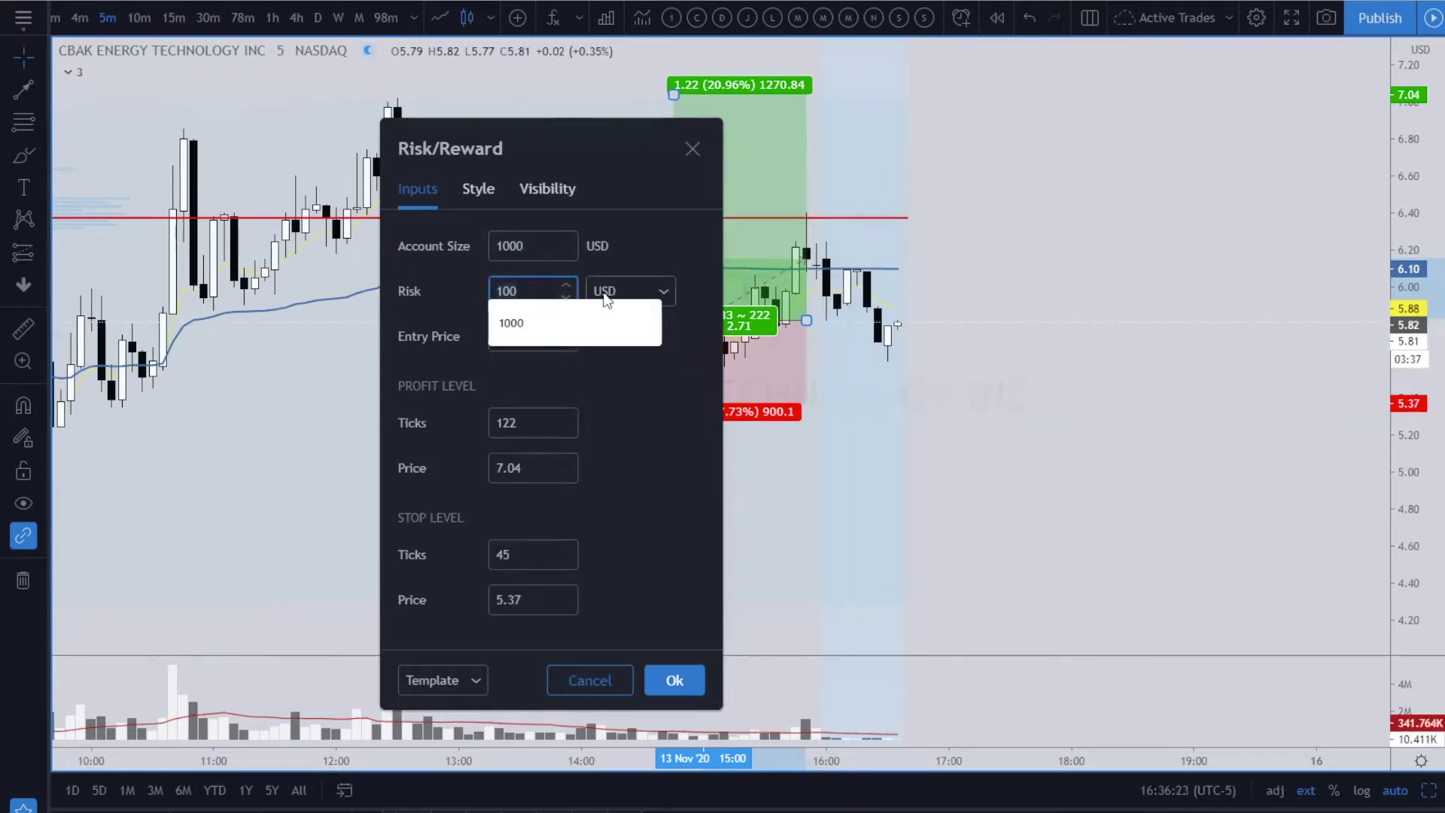
click(642, 294)
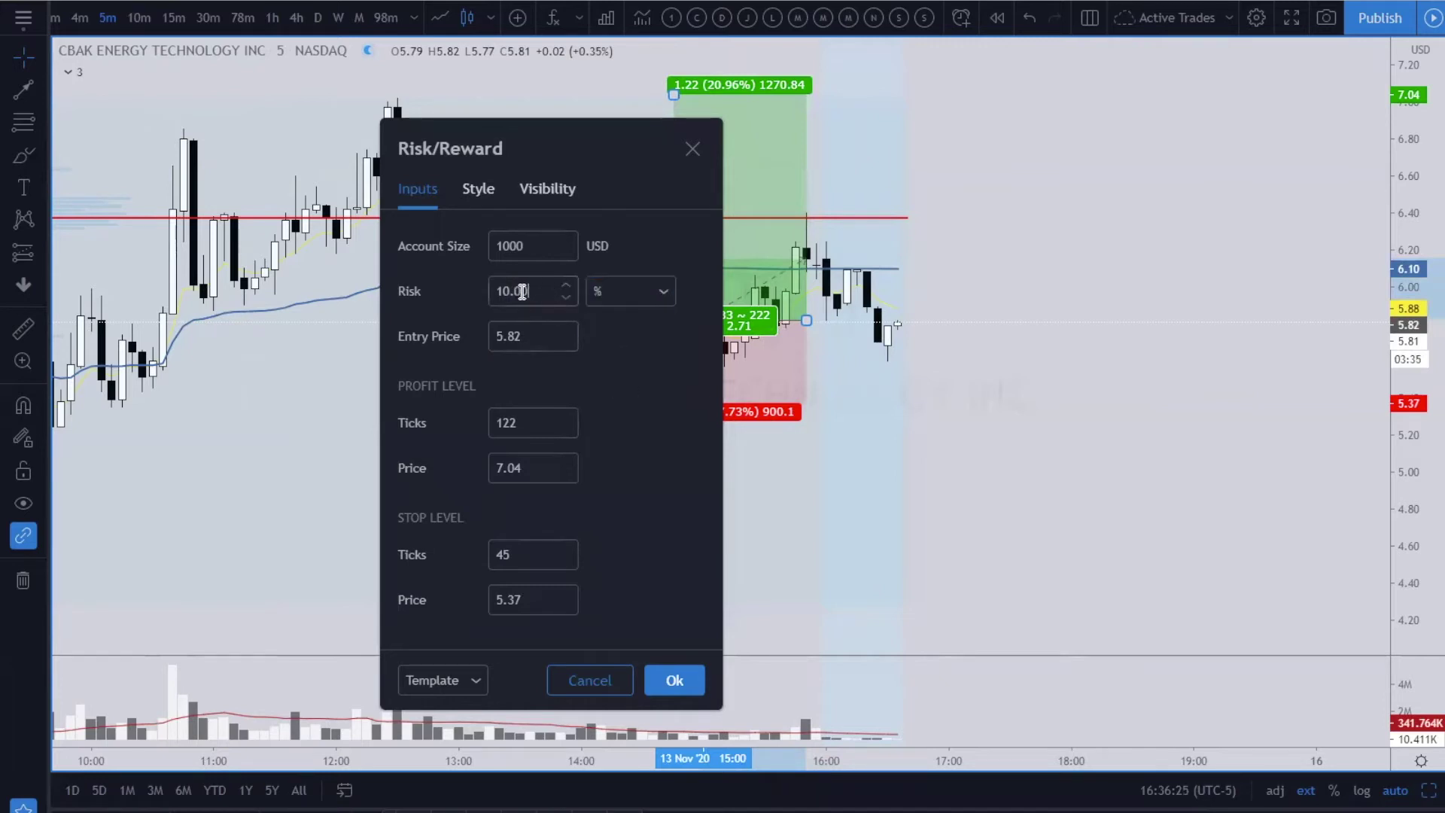
key(ctrl+a)
text(1)
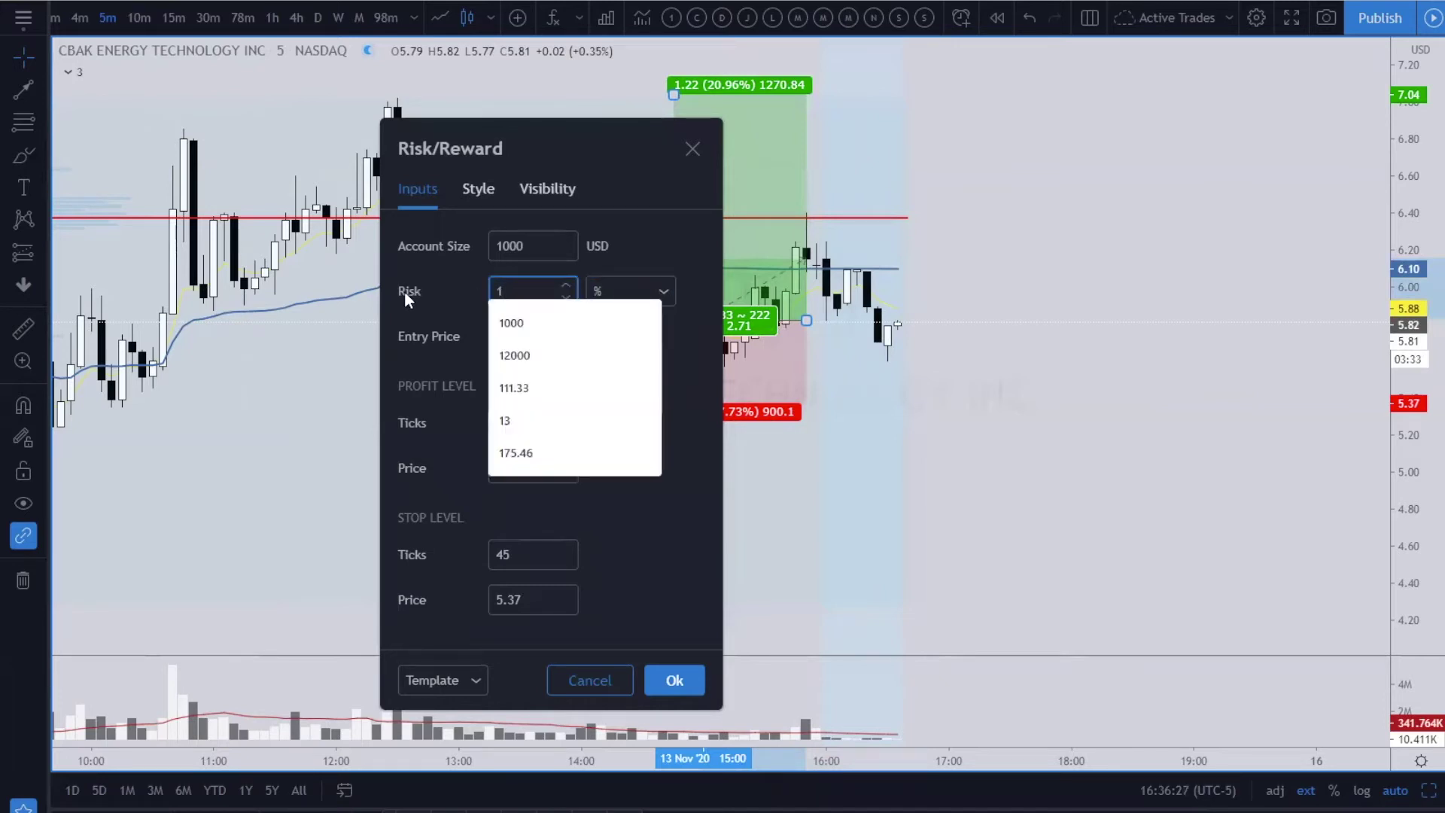
key(Tab)
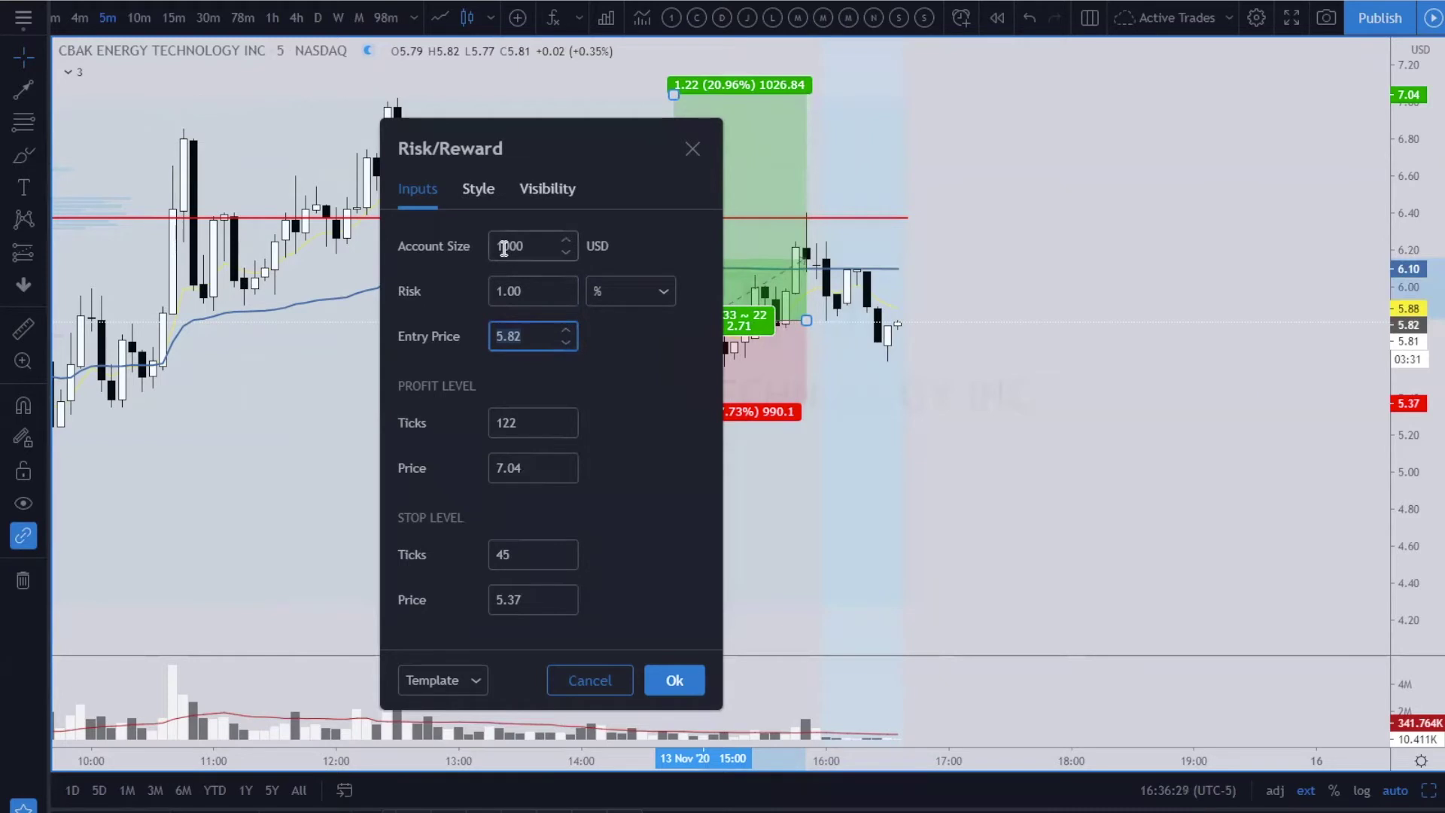
click(677, 685)
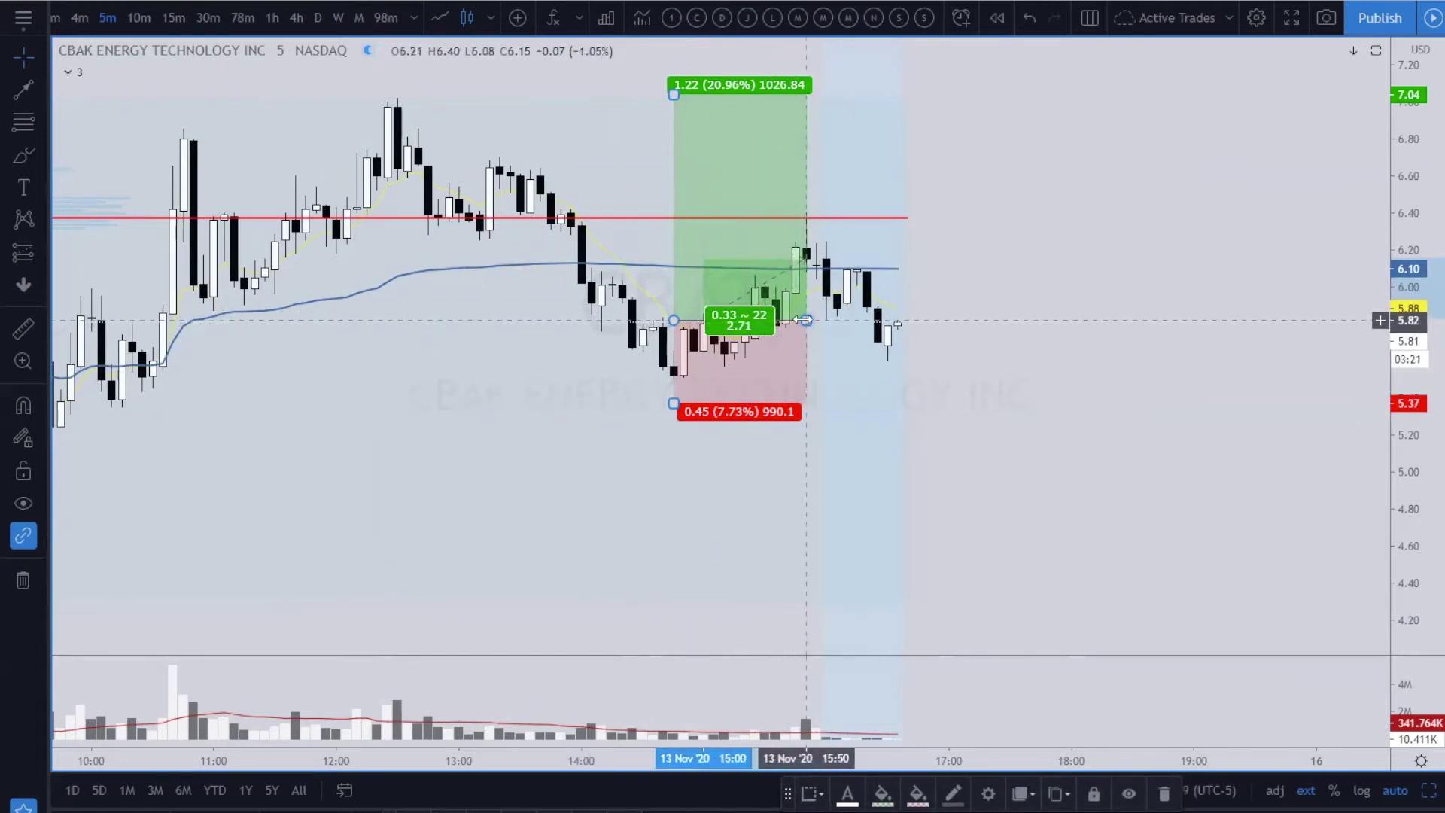
Change the position's risk unit to USD with a 100 risk, resizing to 222 shares
double_click(764, 343)
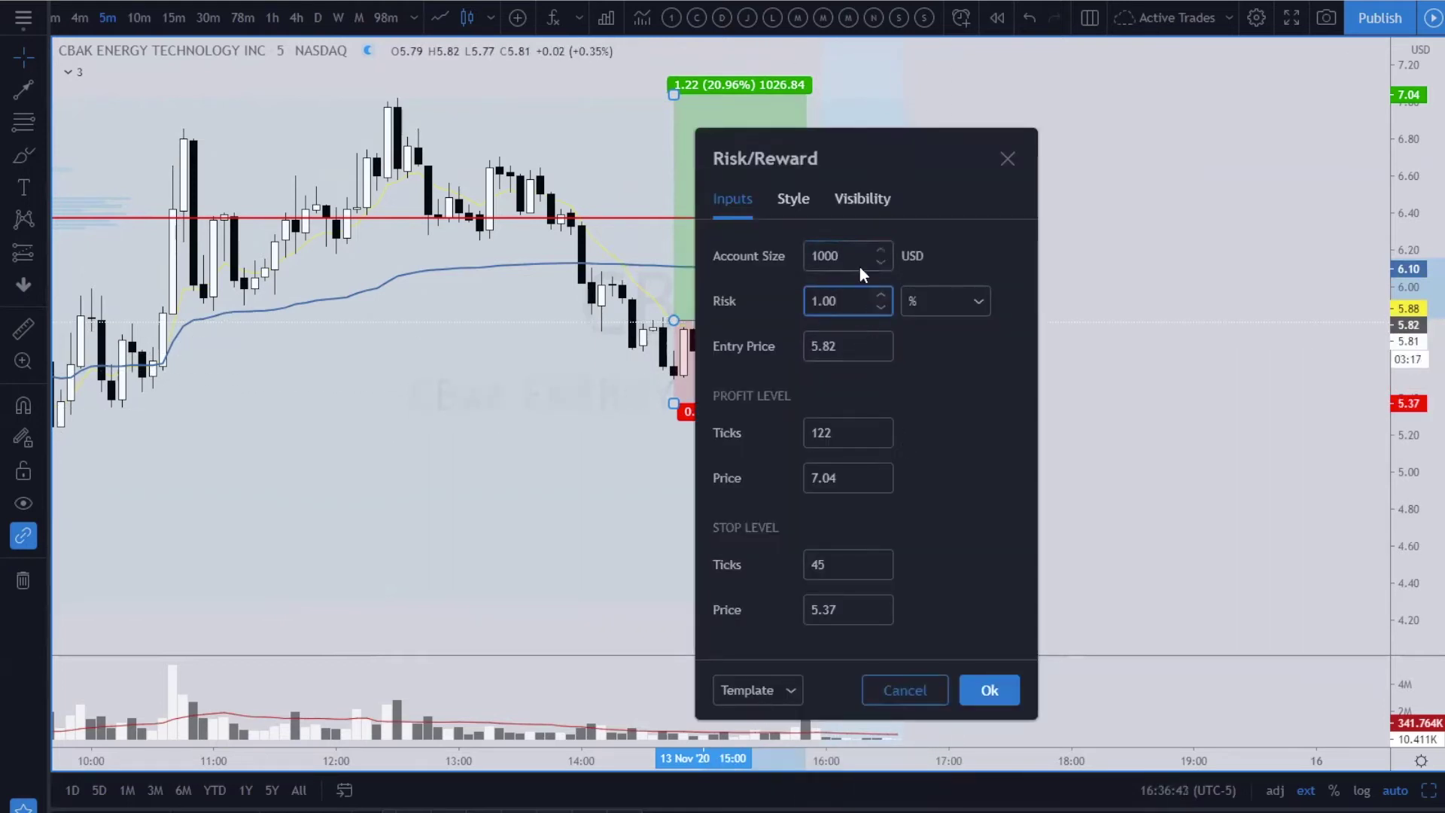
click(956, 304)
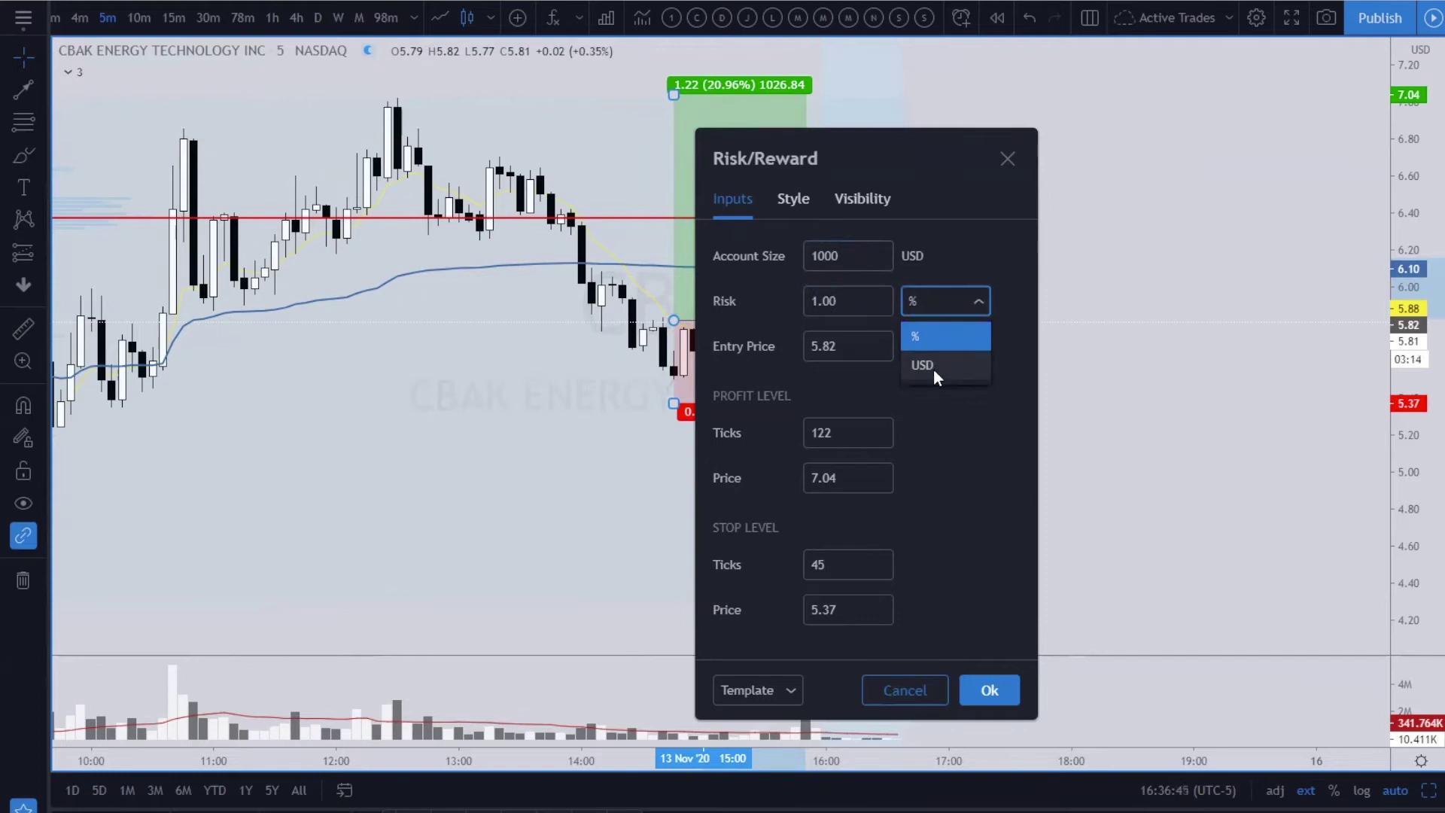
click(933, 368)
click(852, 305)
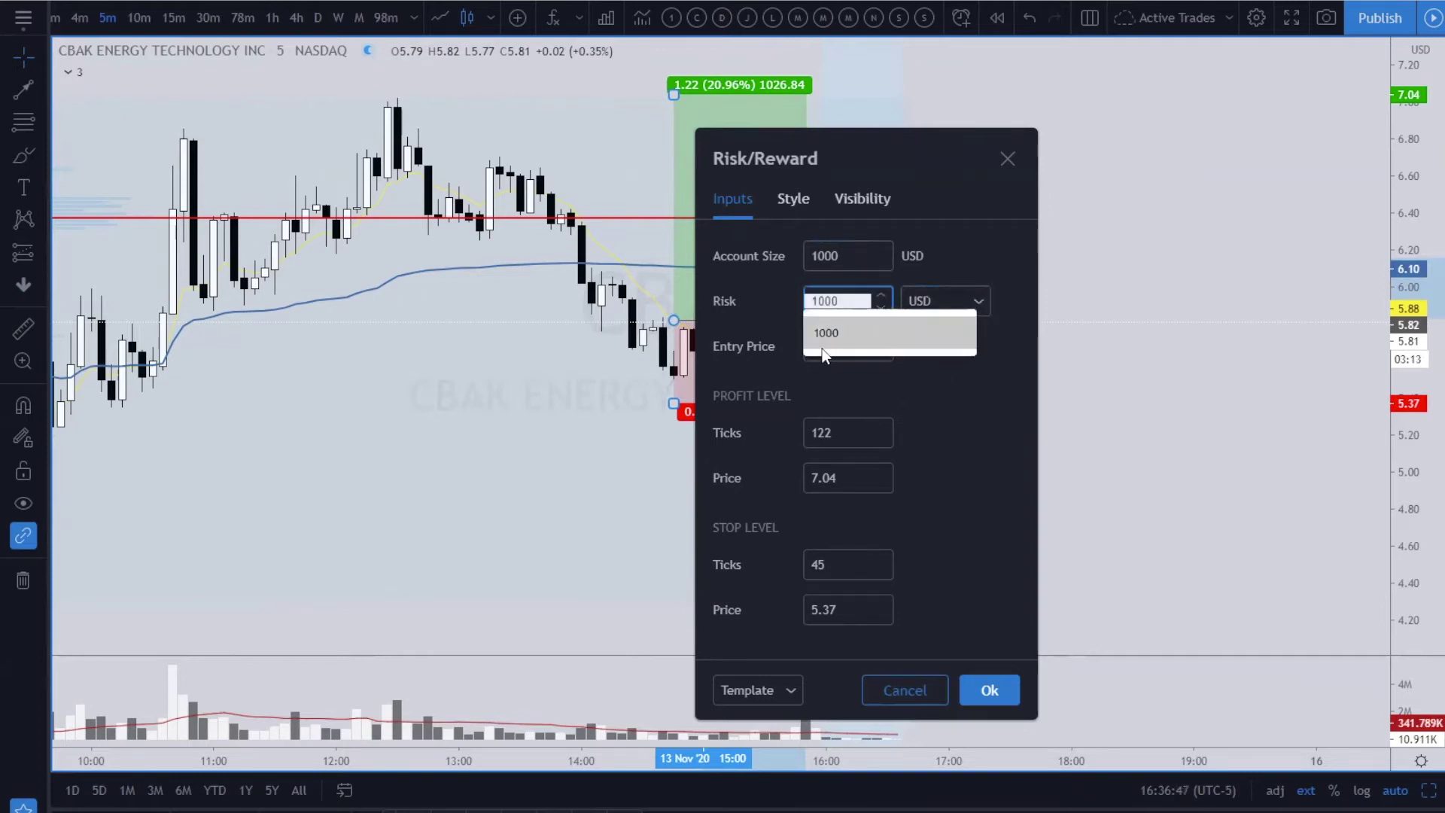
text(100)
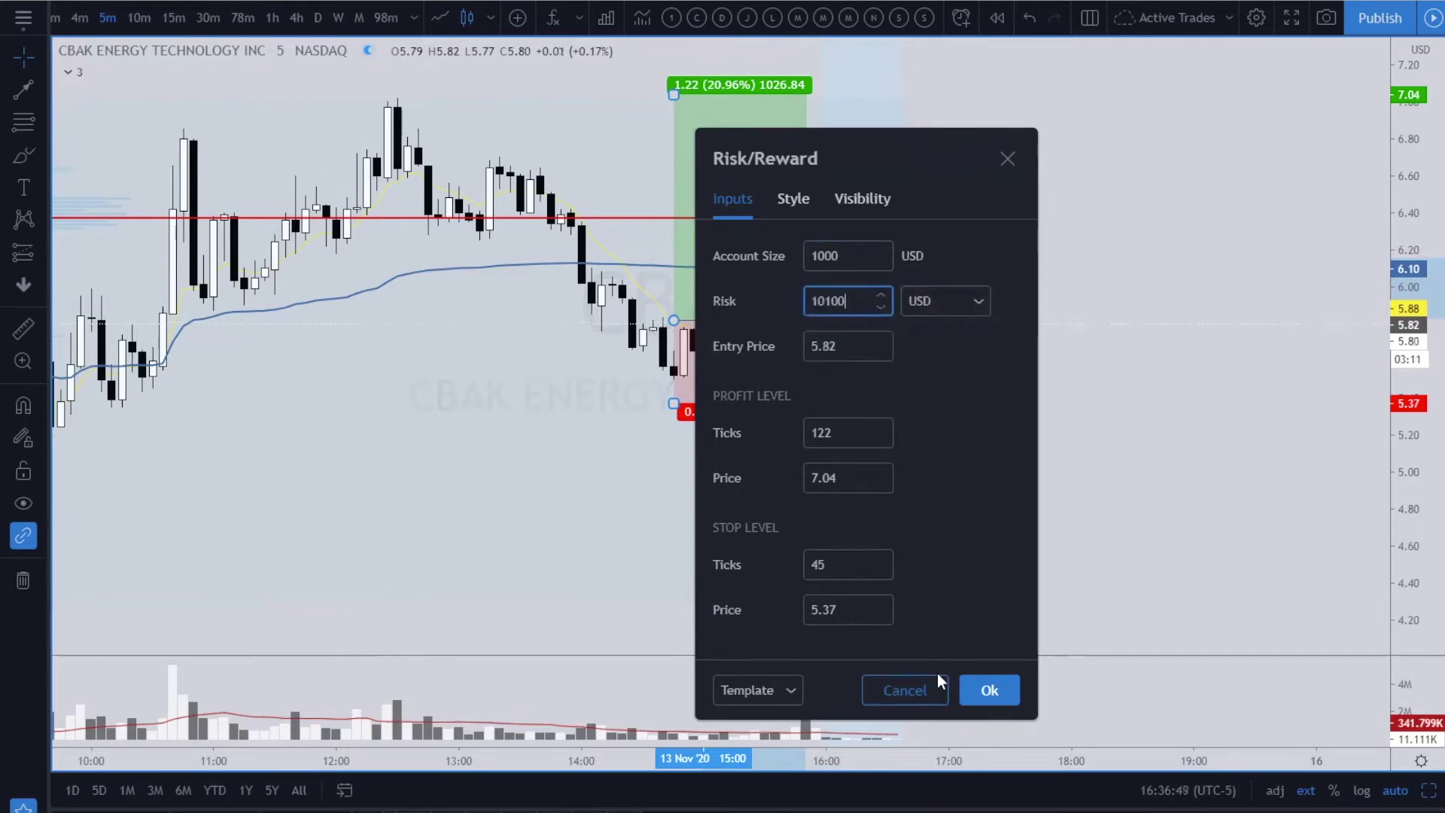
key(BackSpace)
key(BackSpace)
key(BackSpace)
key(BackSpace)
key(BackSpace)
text(10)
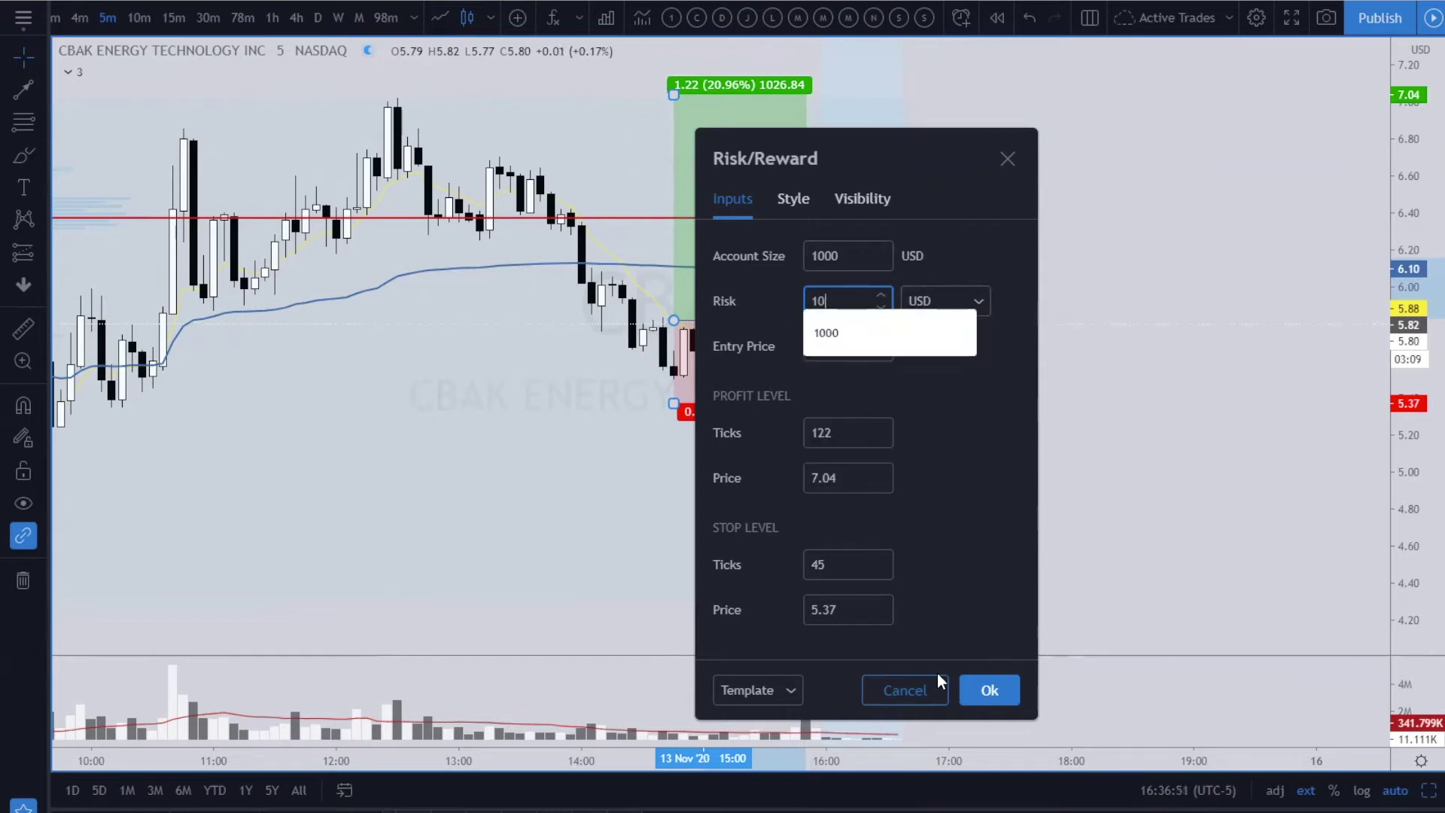
click(986, 581)
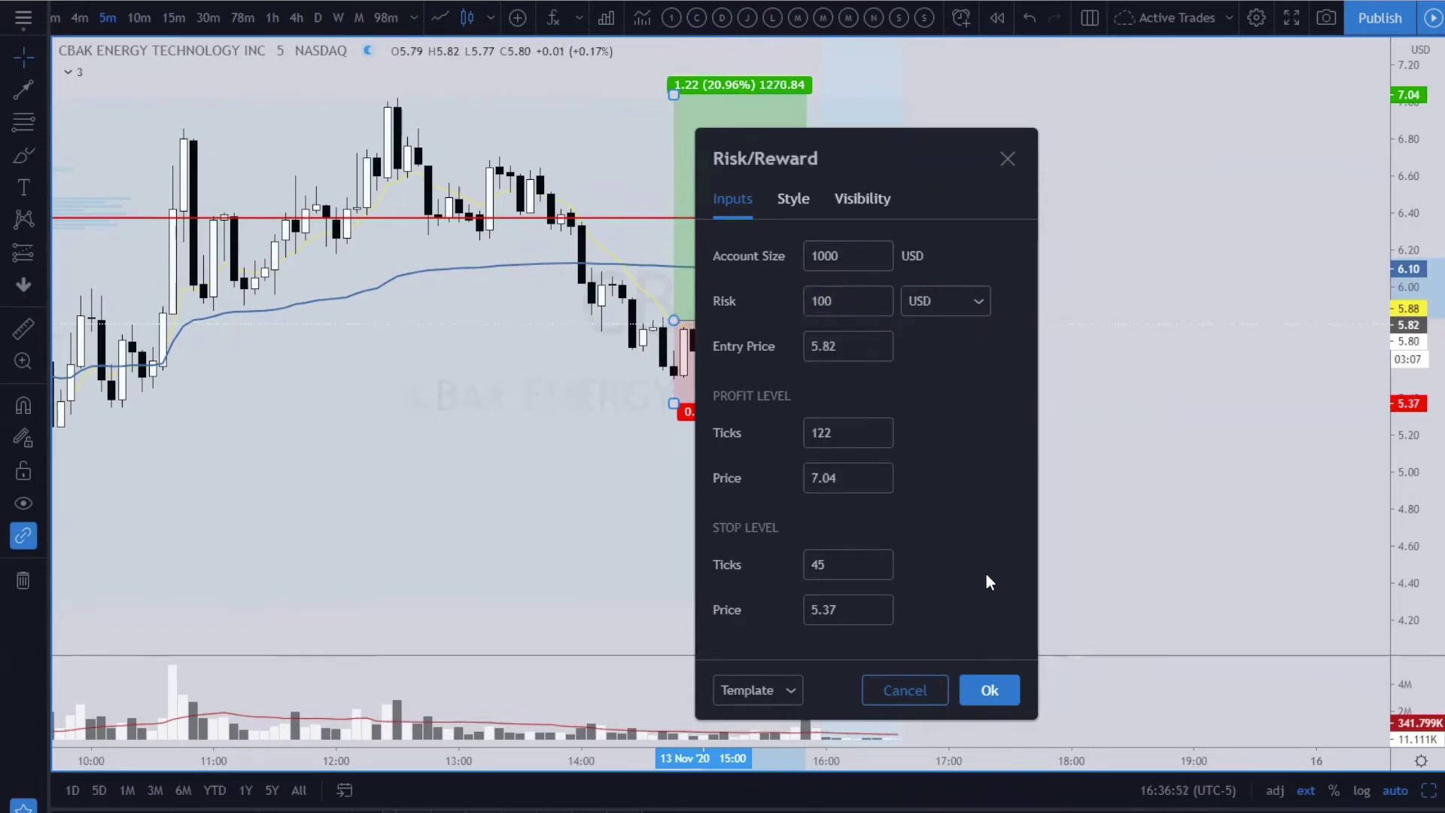
click(977, 695)
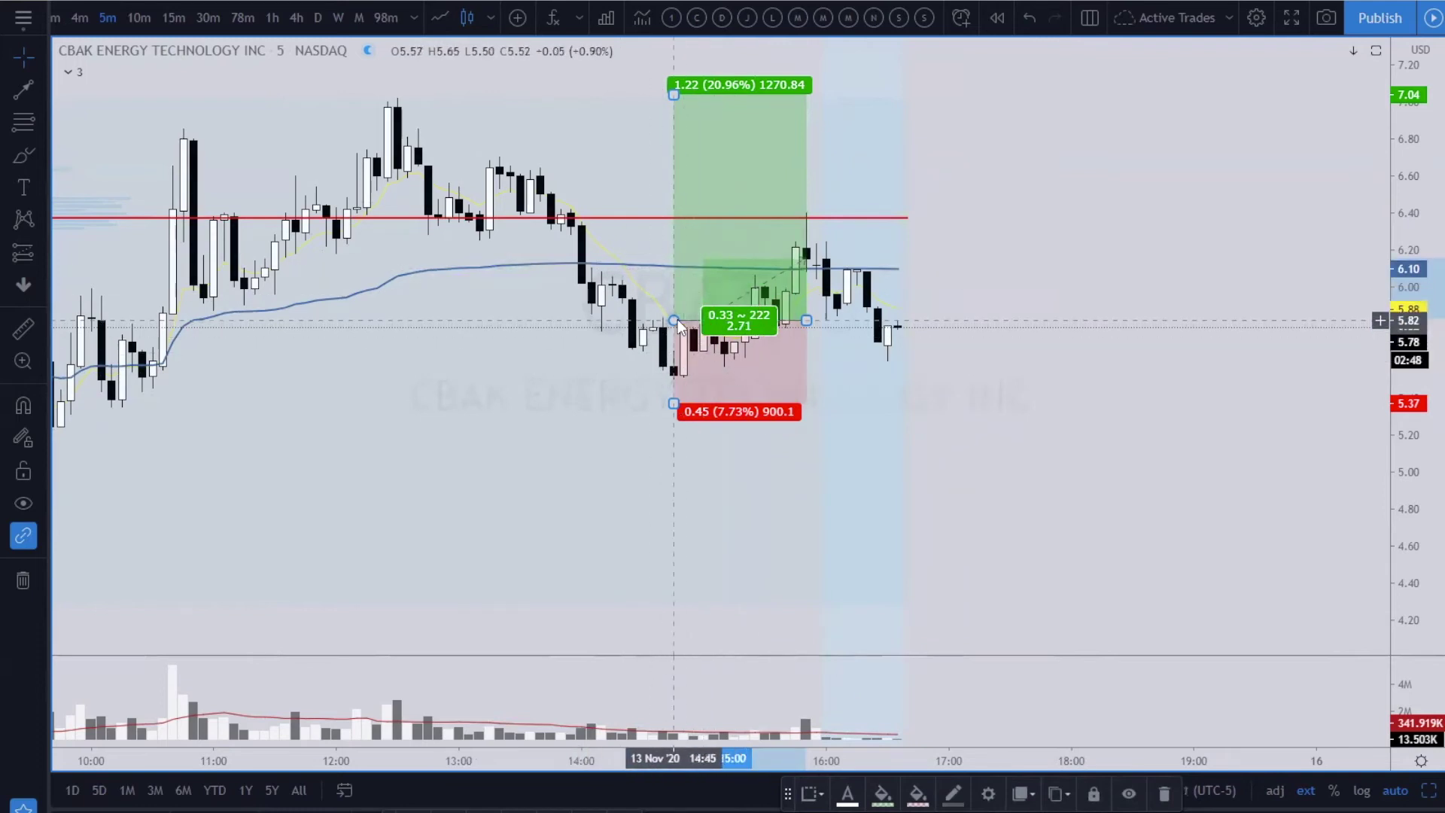
Lower the long position's stop to 5.21 (61 ticks) and select the Risk field in its settings
drag(673, 403, 666, 440)
double_click(761, 391)
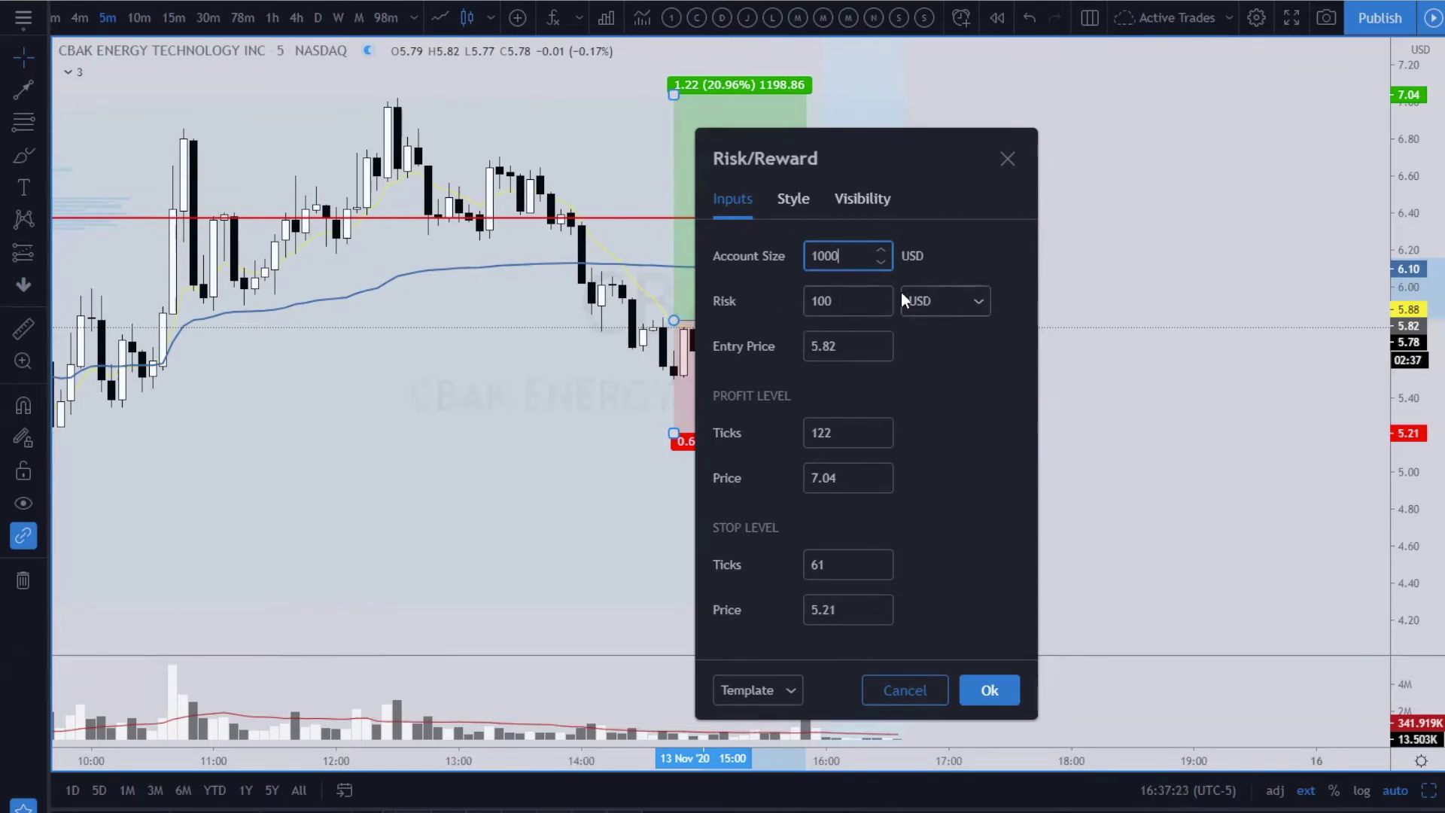
click(850, 299)
Enter a 500 USD risk, raise the stop to 5.39 and set the target near 7.01 (2.77 reward-to-risk)
text(500)
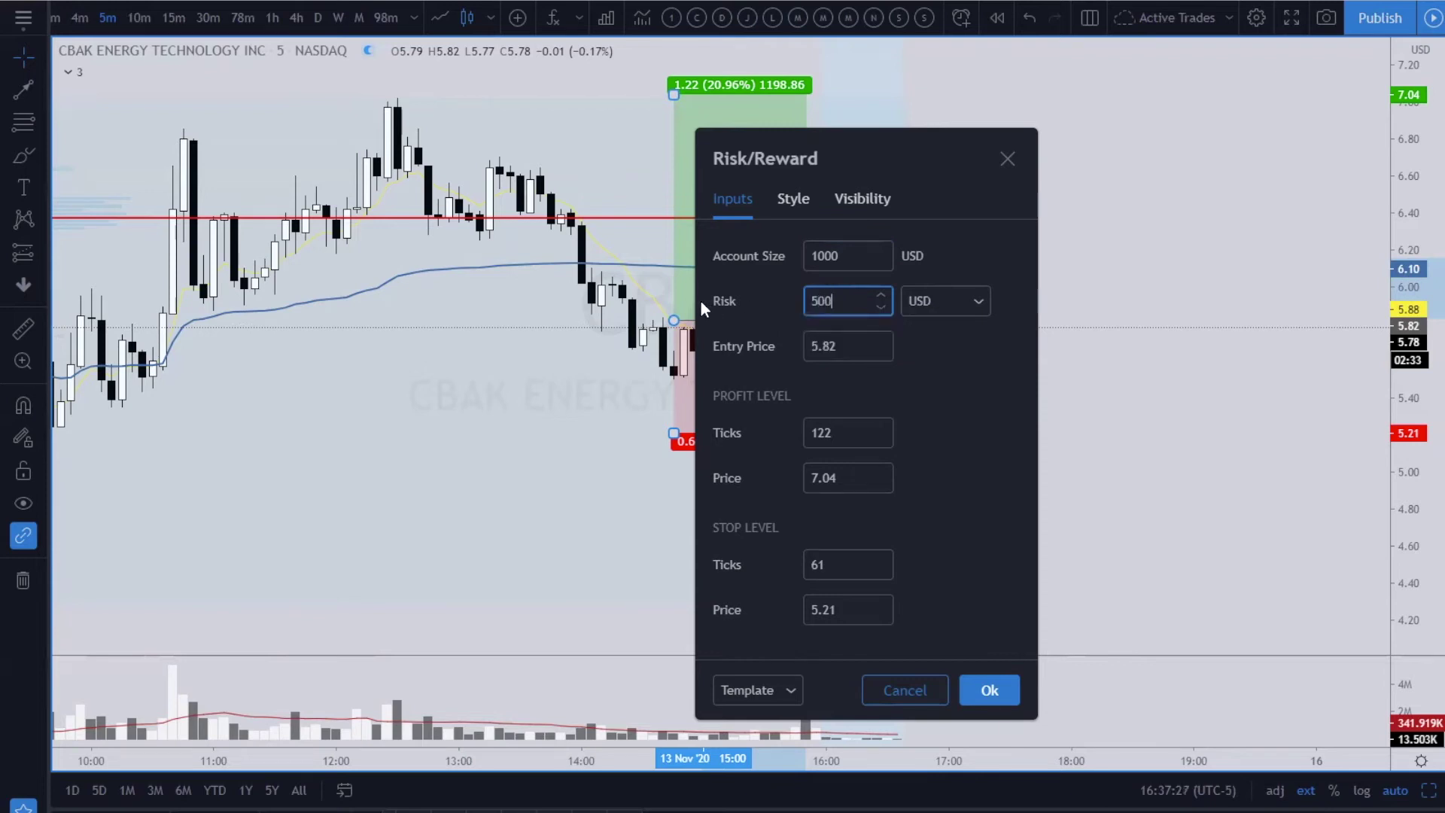
click(989, 691)
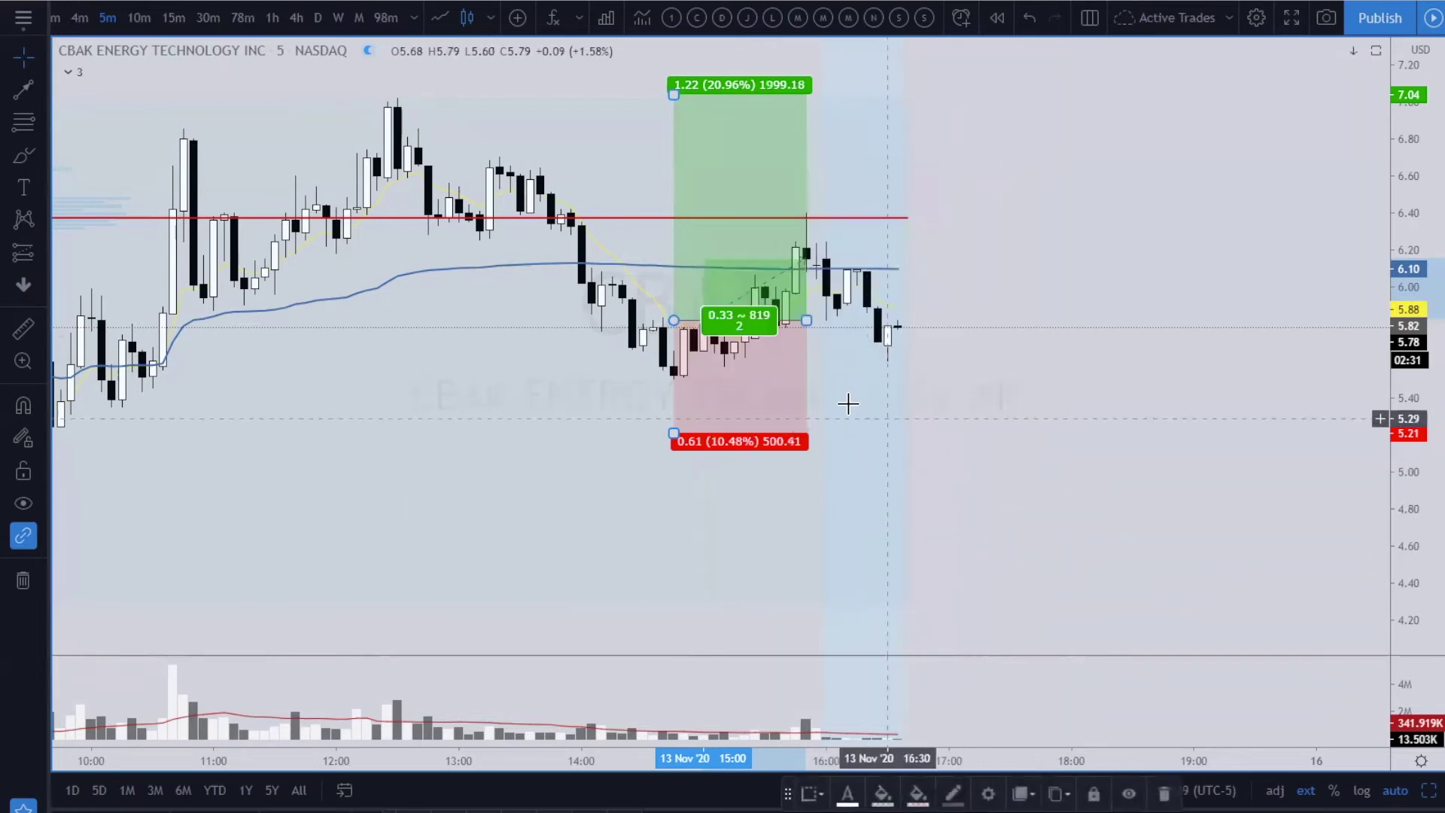
mouse_move(672, 434)
mouse_down()
mouse_move(672, 406)
mouse_move(663, 451)
mouse_move(662, 398)
mouse_up()
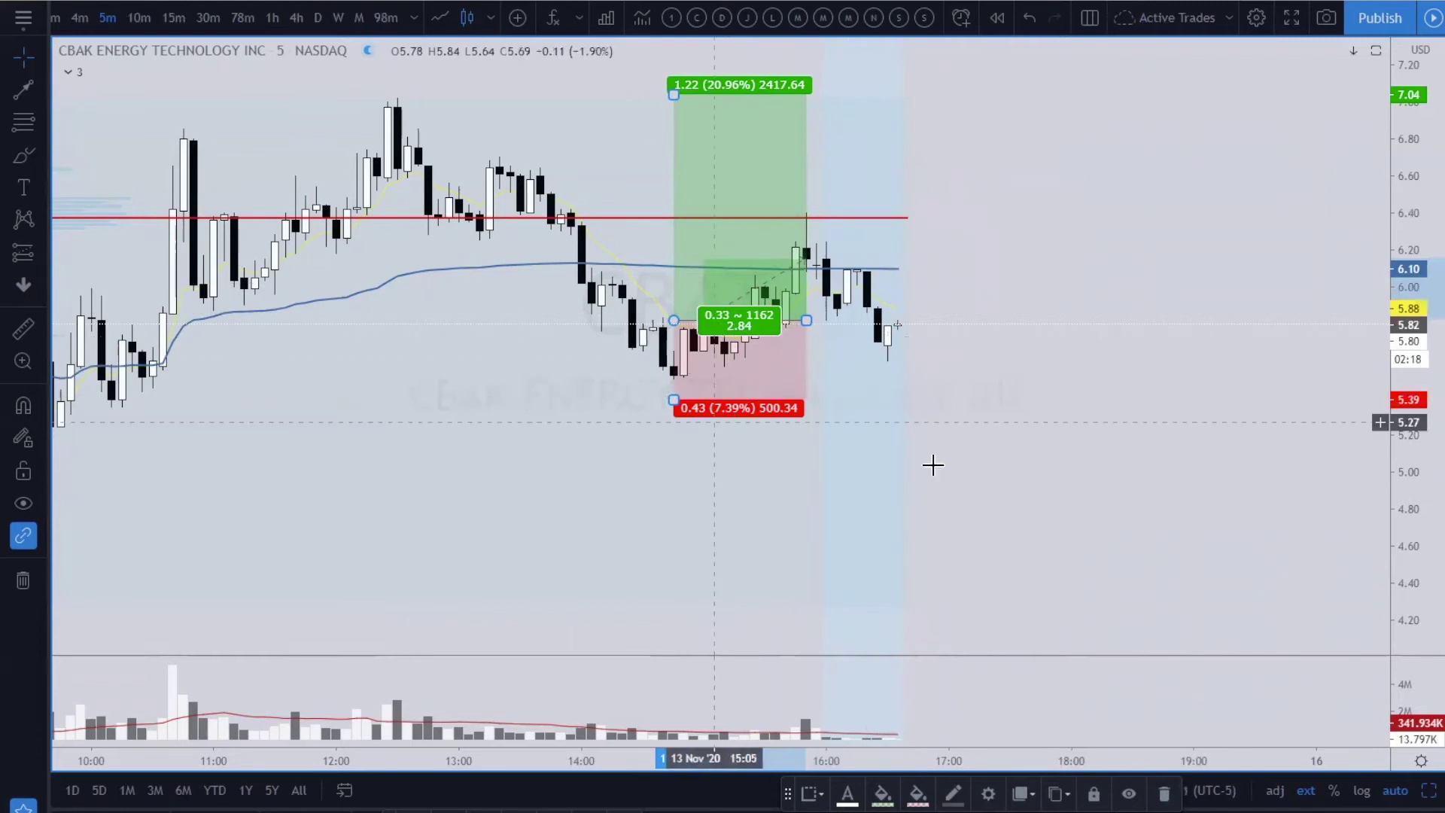
click(979, 491)
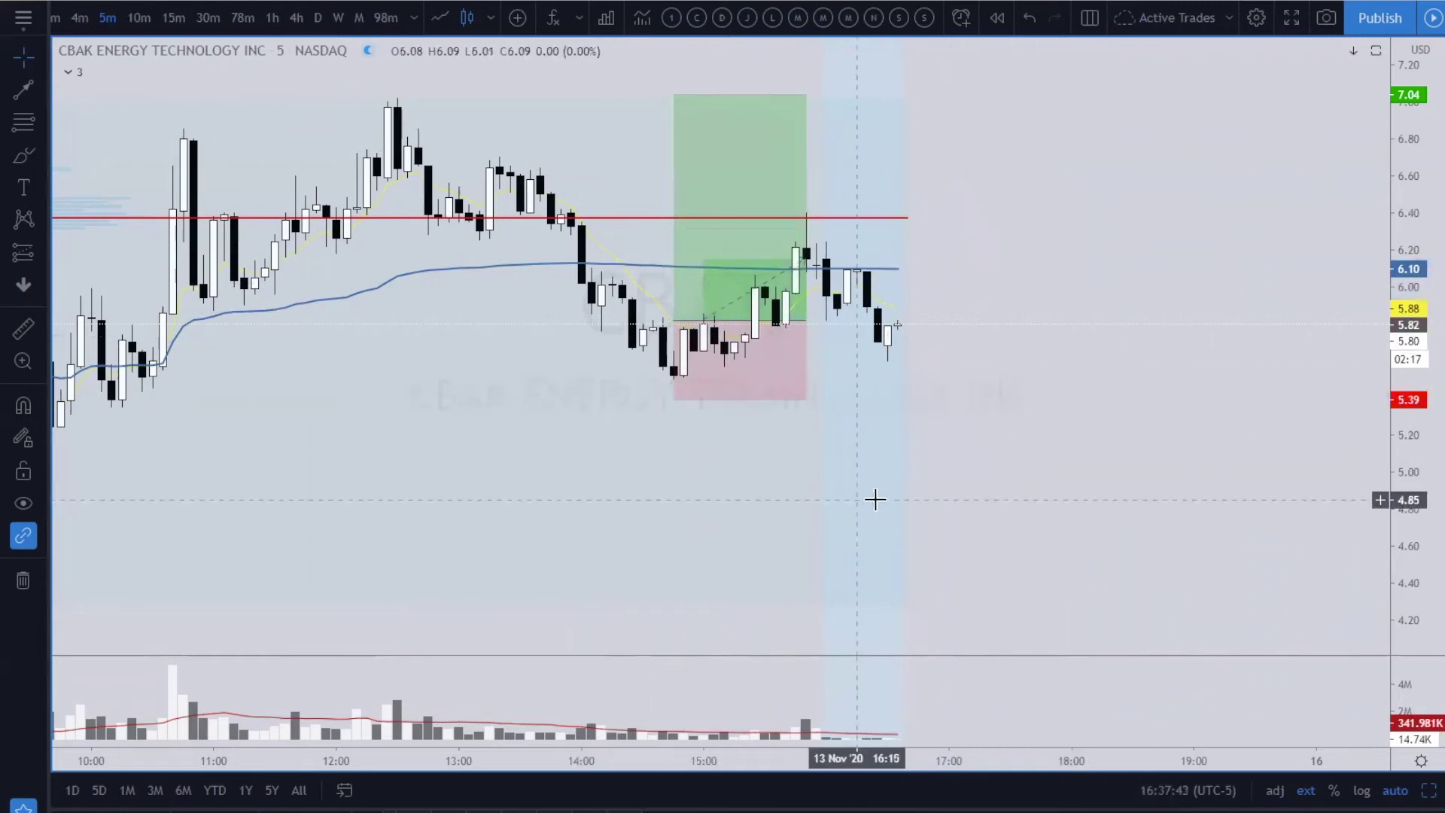
mouse_move(673, 95)
mouse_down()
mouse_move(667, 194)
mouse_move(667, 160)
mouse_up()
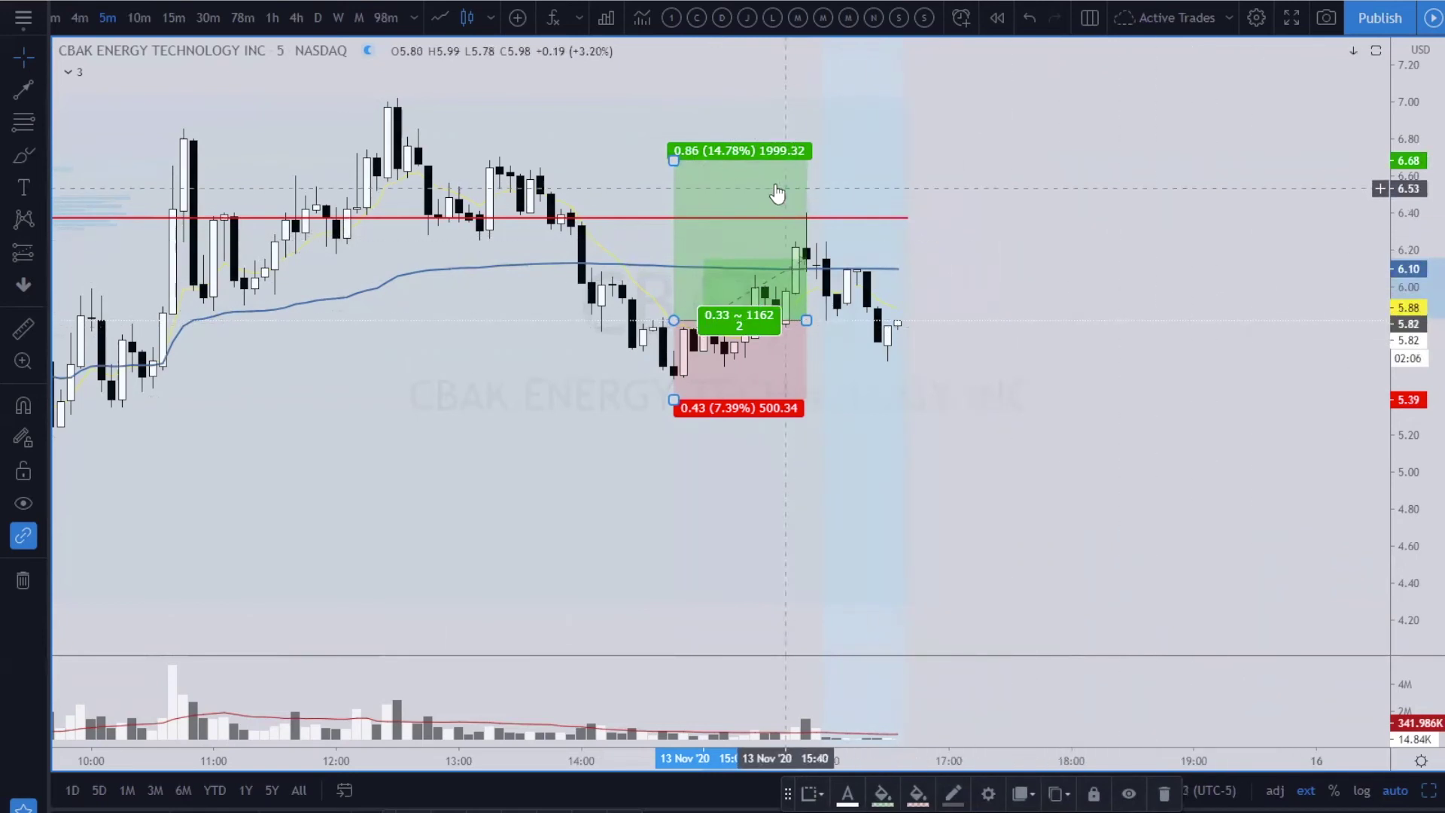
drag(674, 160, 683, 100)
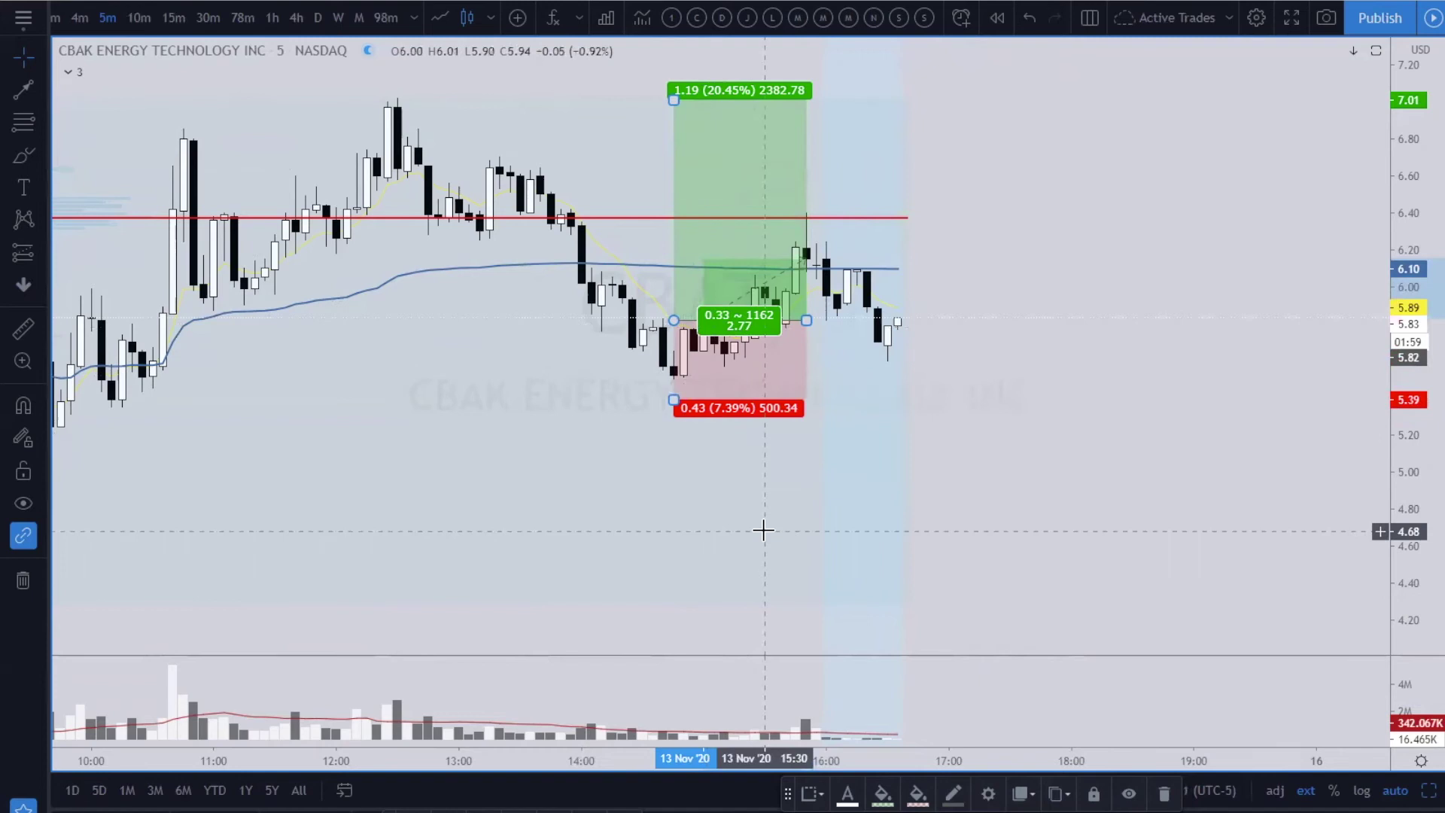
Delete the long position and place a Short Position at entry 6.35 with stop 6.79
scroll(762, 529, down, 1)
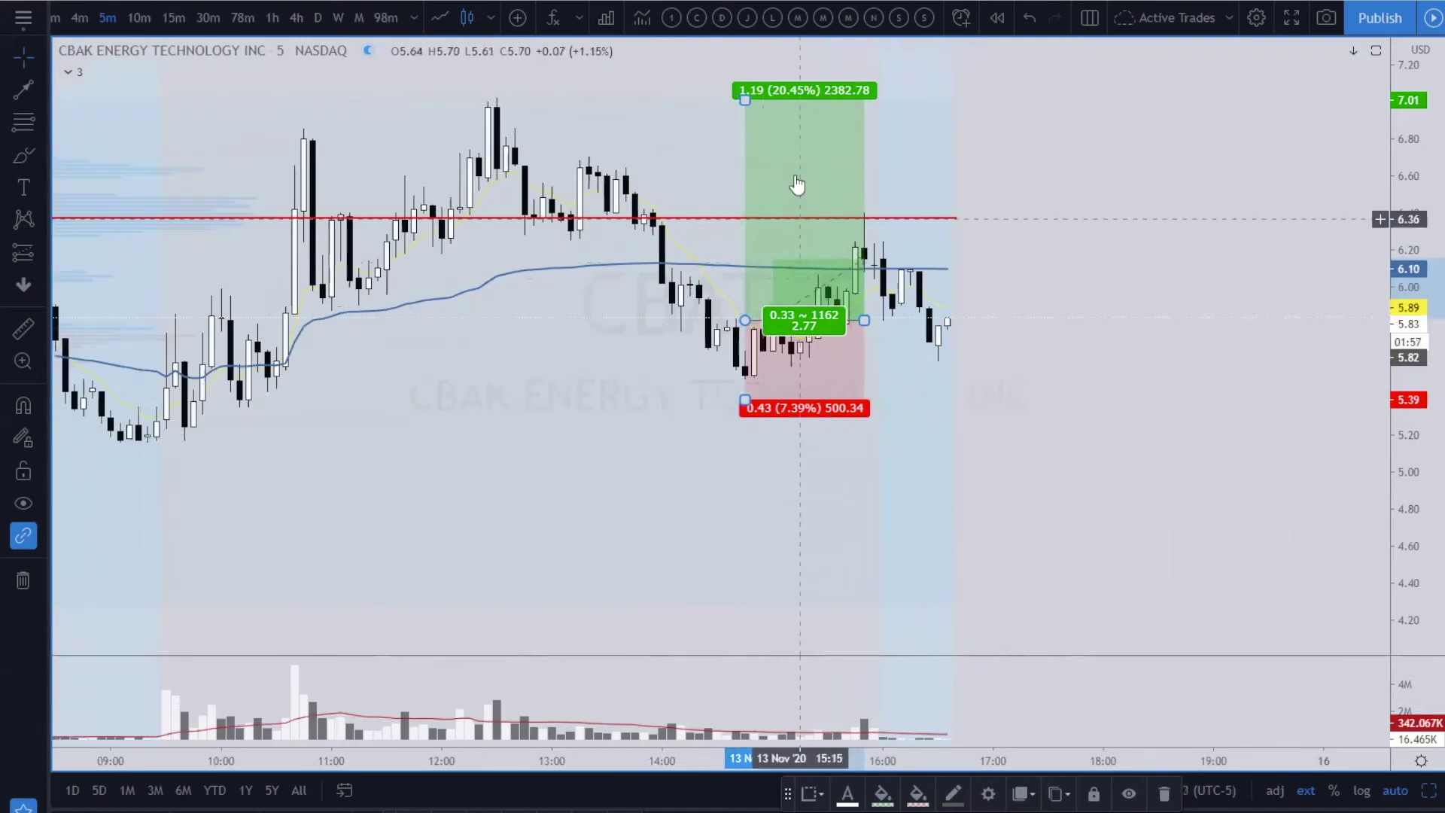
key(Delete)
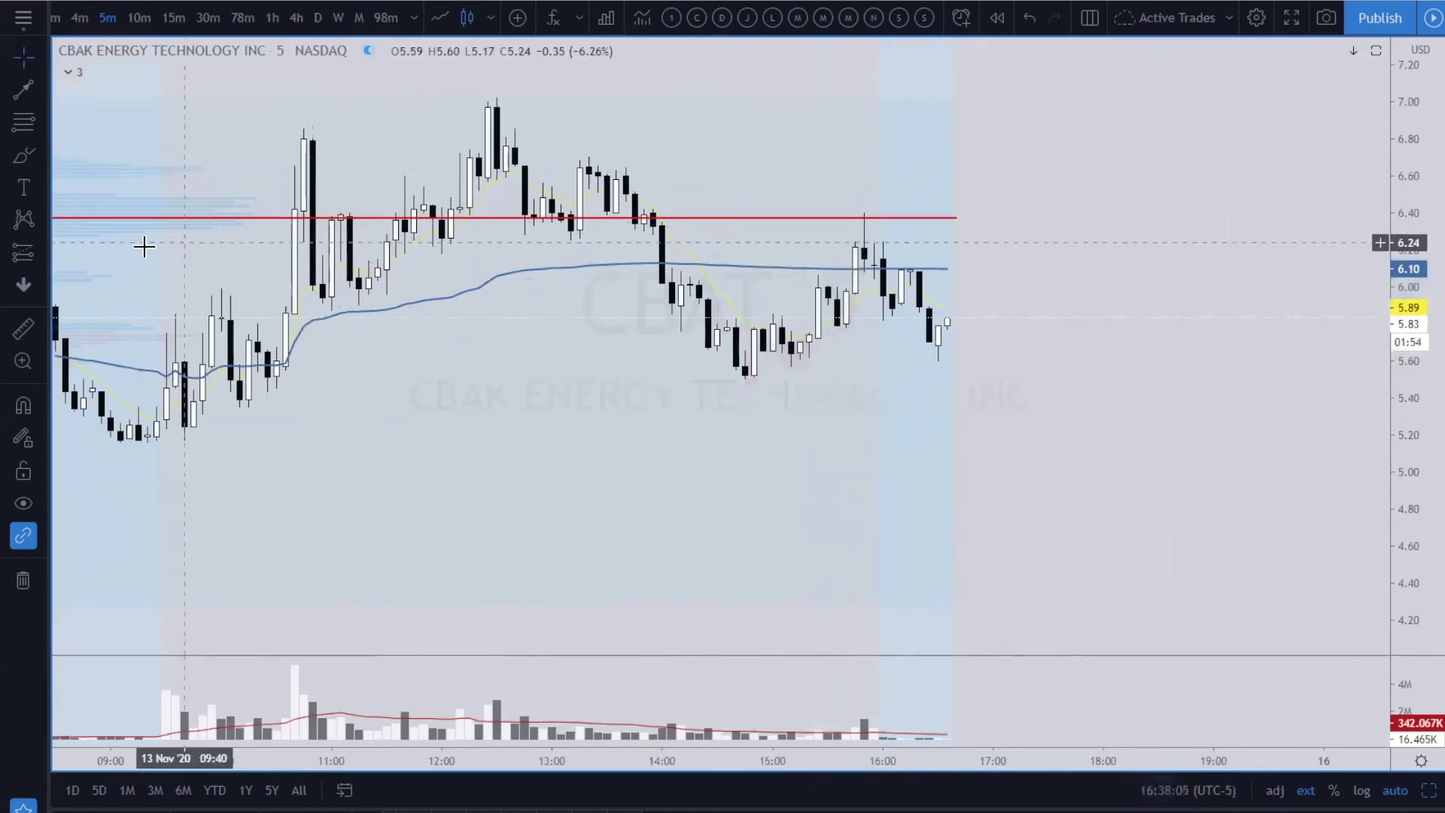
click(43, 251)
click(64, 291)
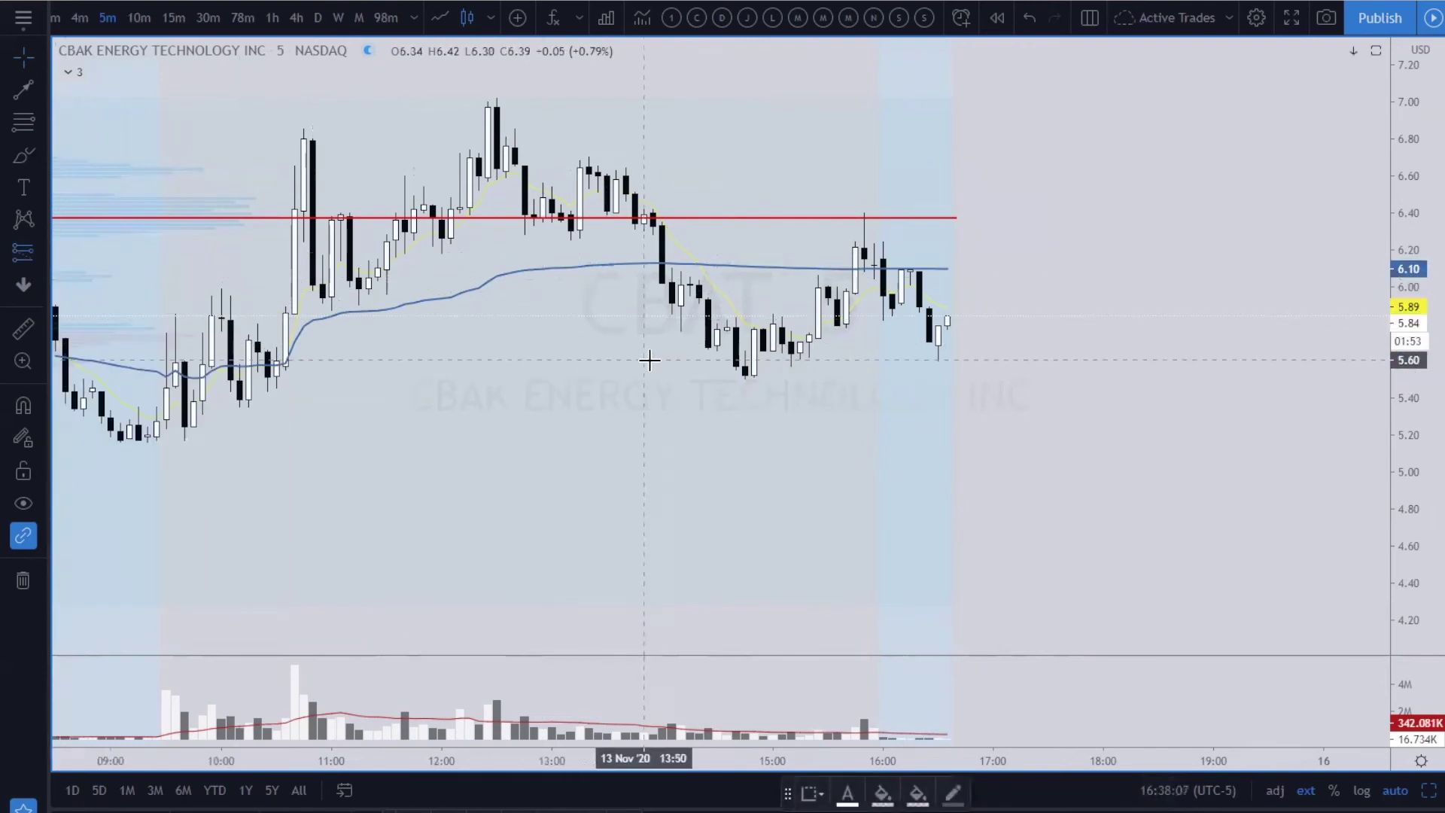
click(608, 220)
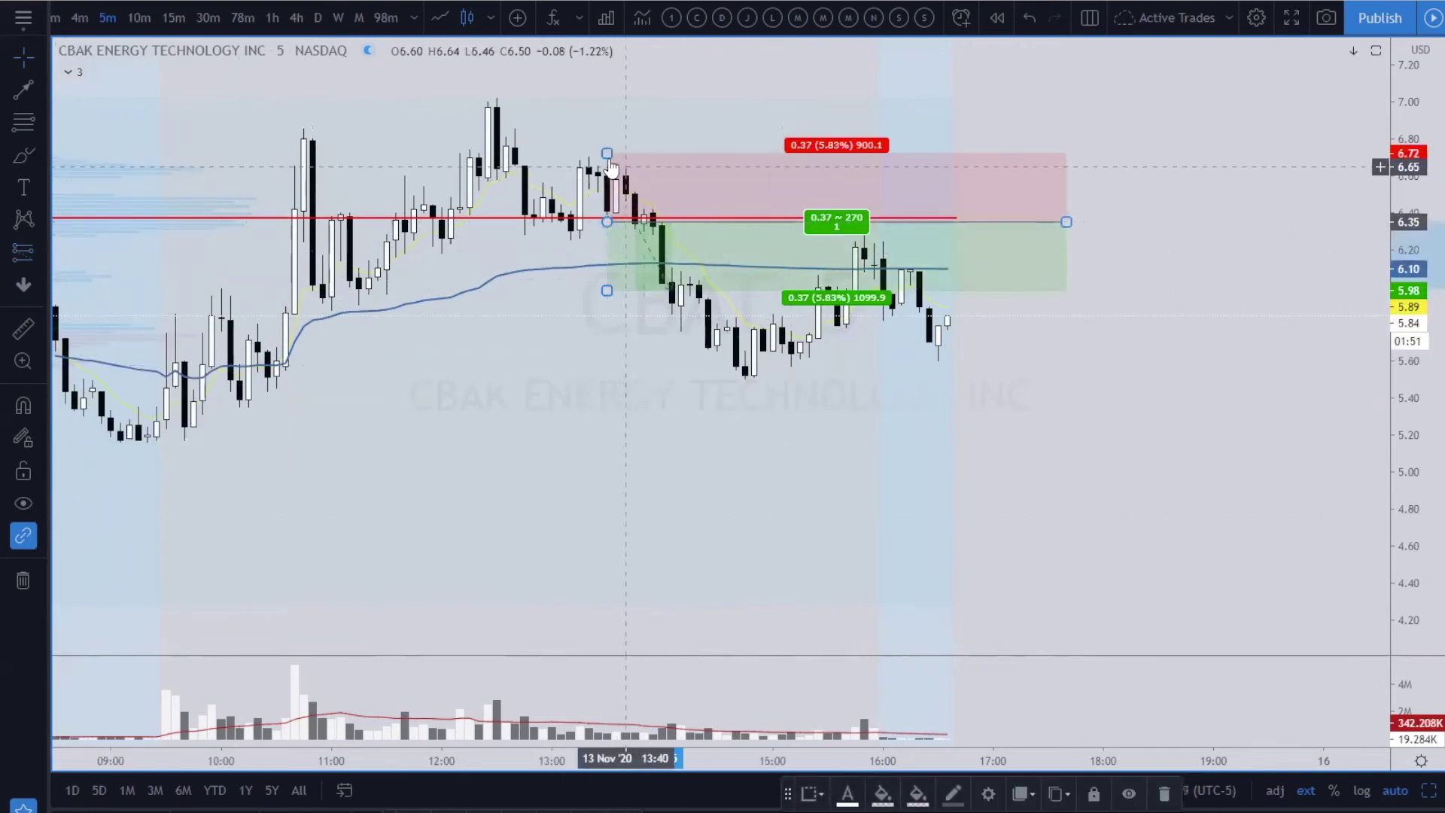
drag(606, 151, 606, 140)
Set the short position's risk to 100 USD, sizing it at 227 shares
double_click(760, 174)
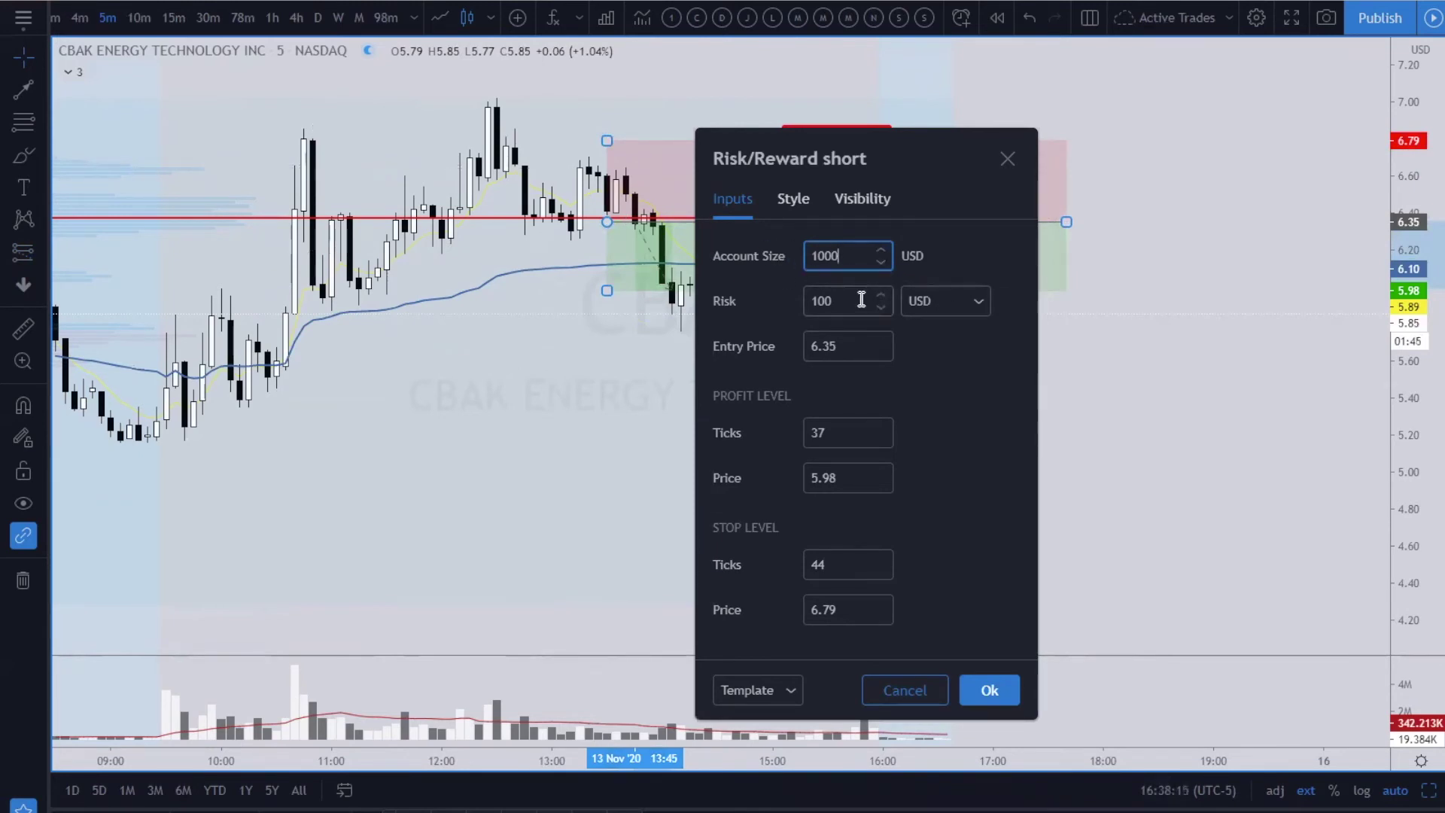
drag(861, 299, 790, 296)
text(1)
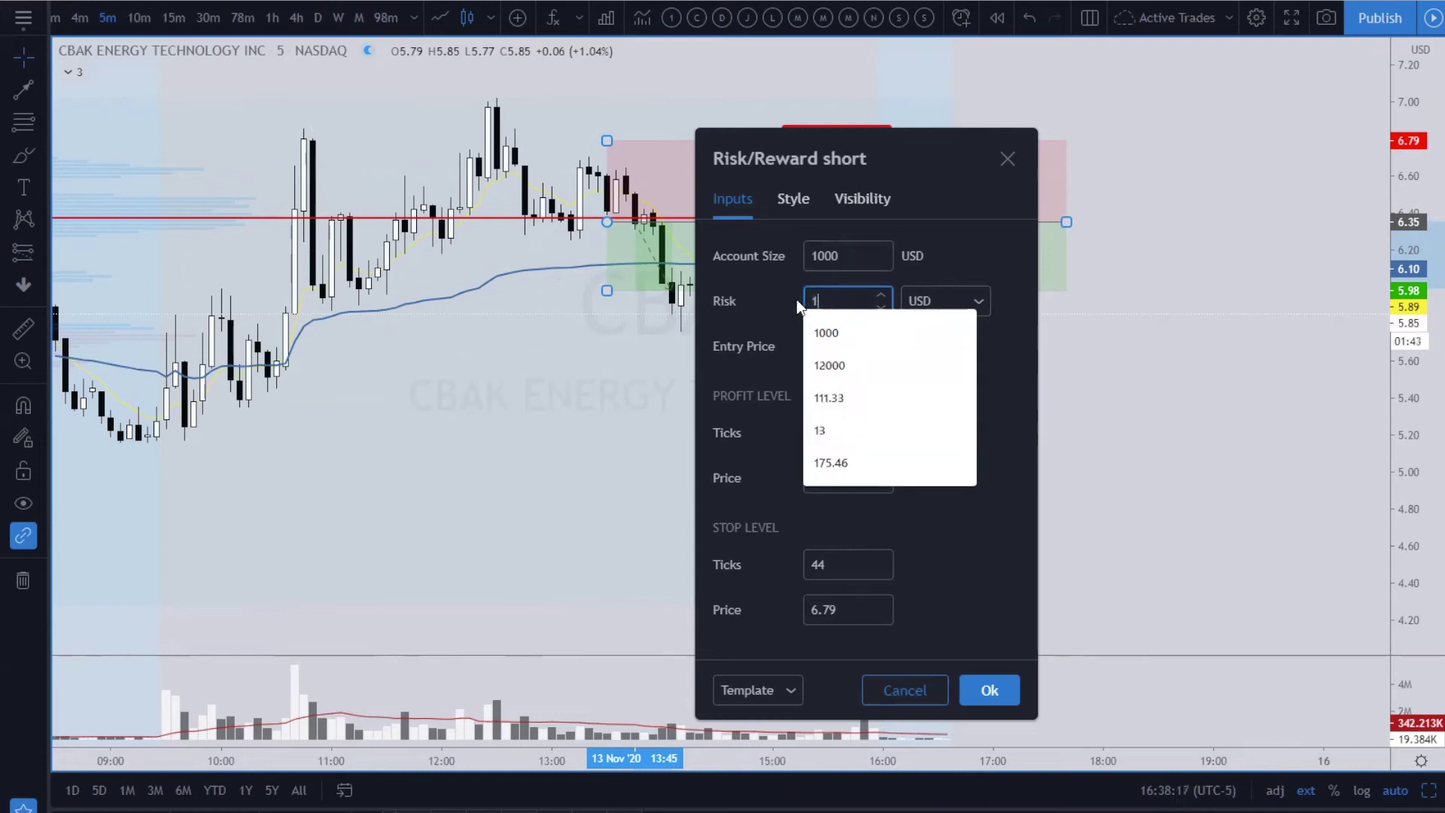
text(000)
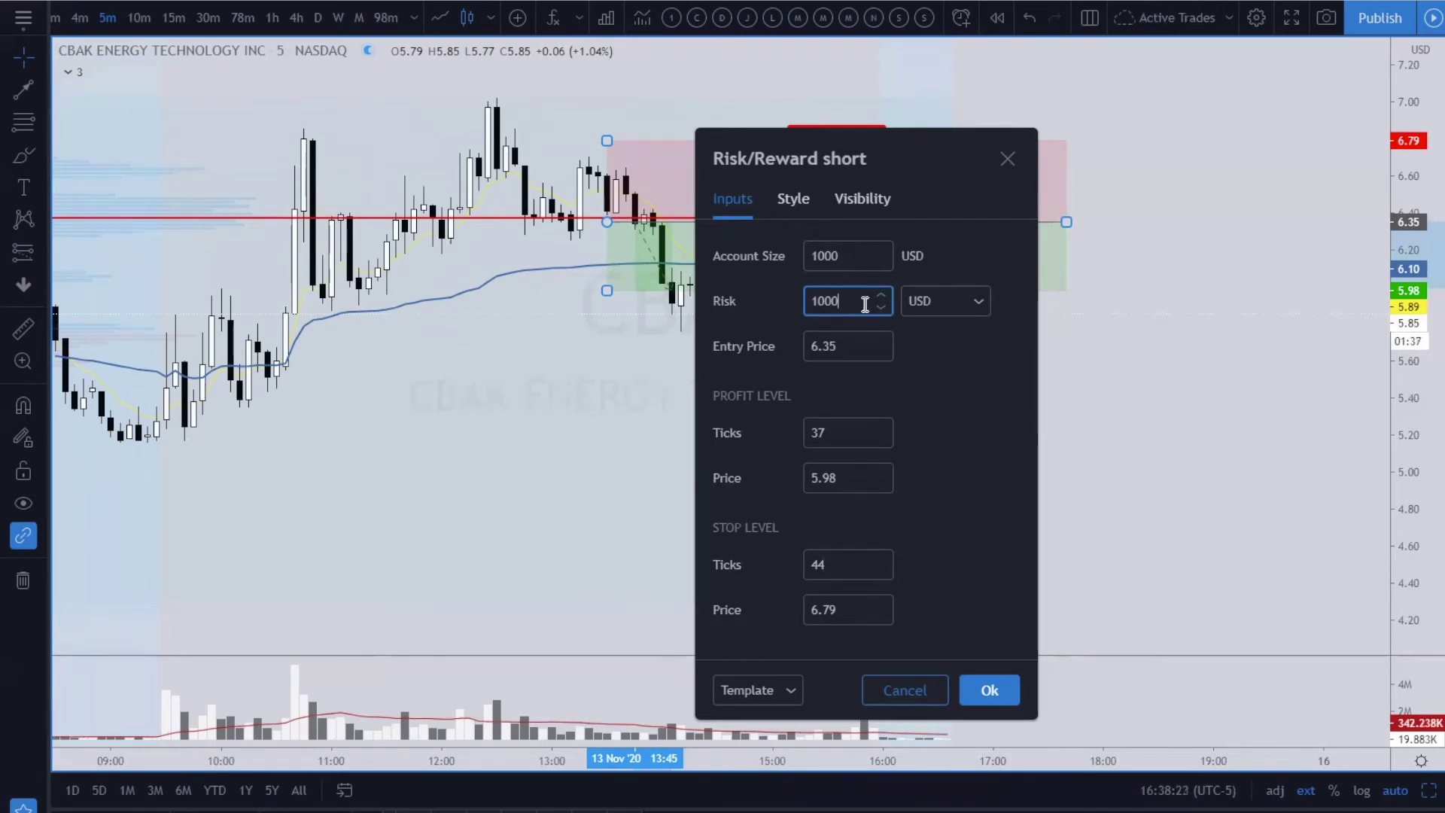
key(BackSpace)
key(BackSpace)
key(BackSpace)
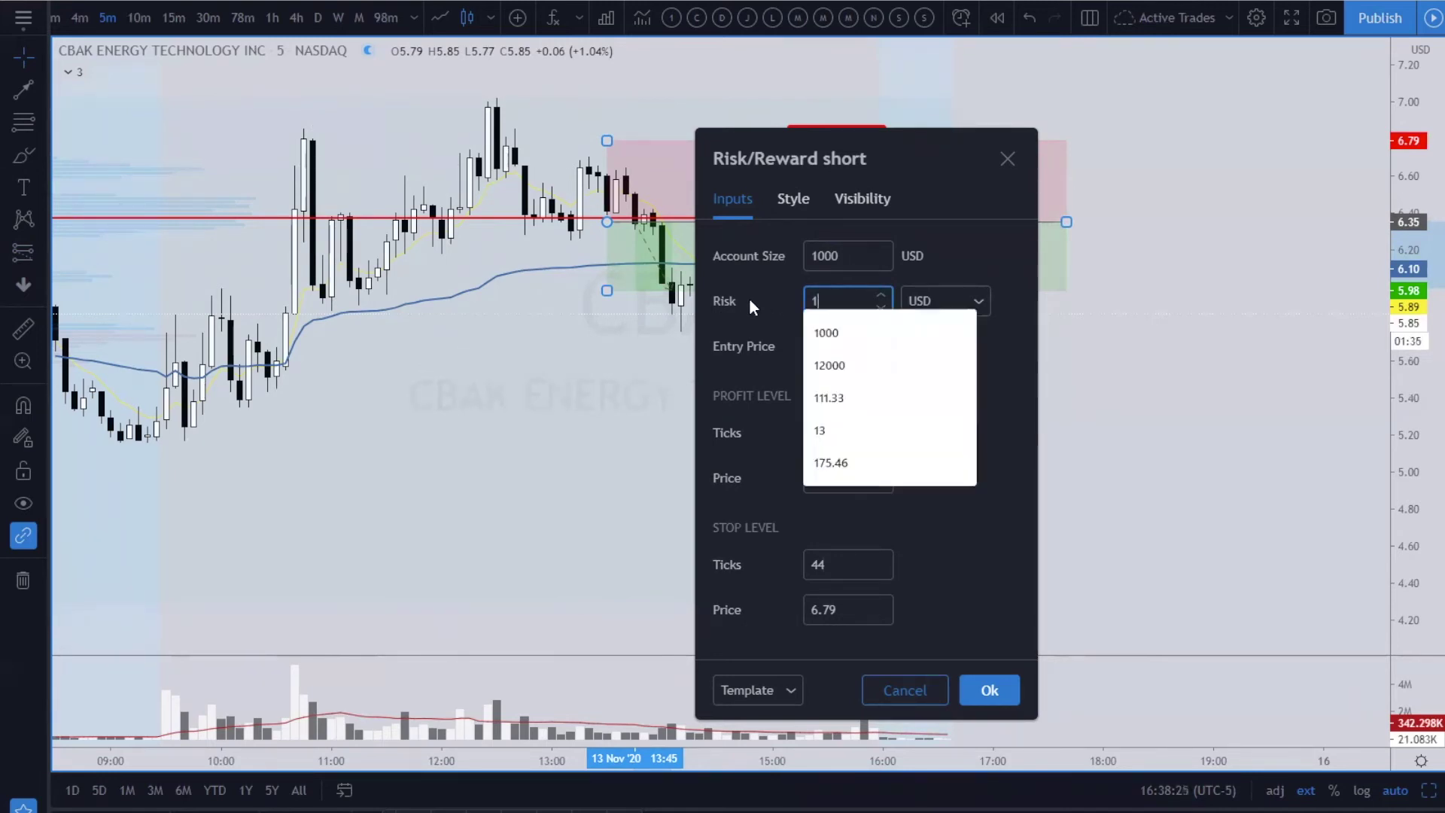
text(00)
click(984, 533)
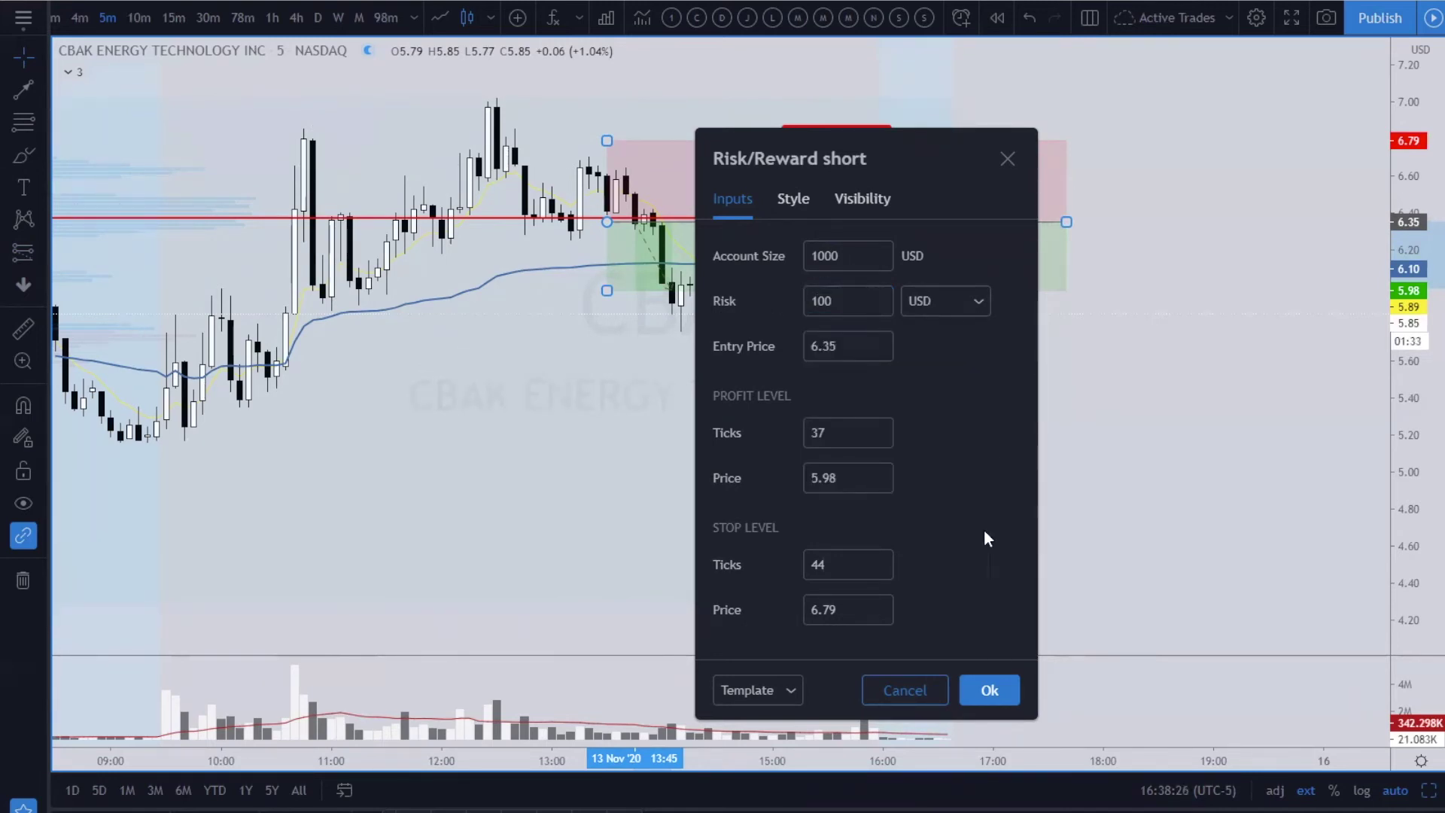
click(989, 690)
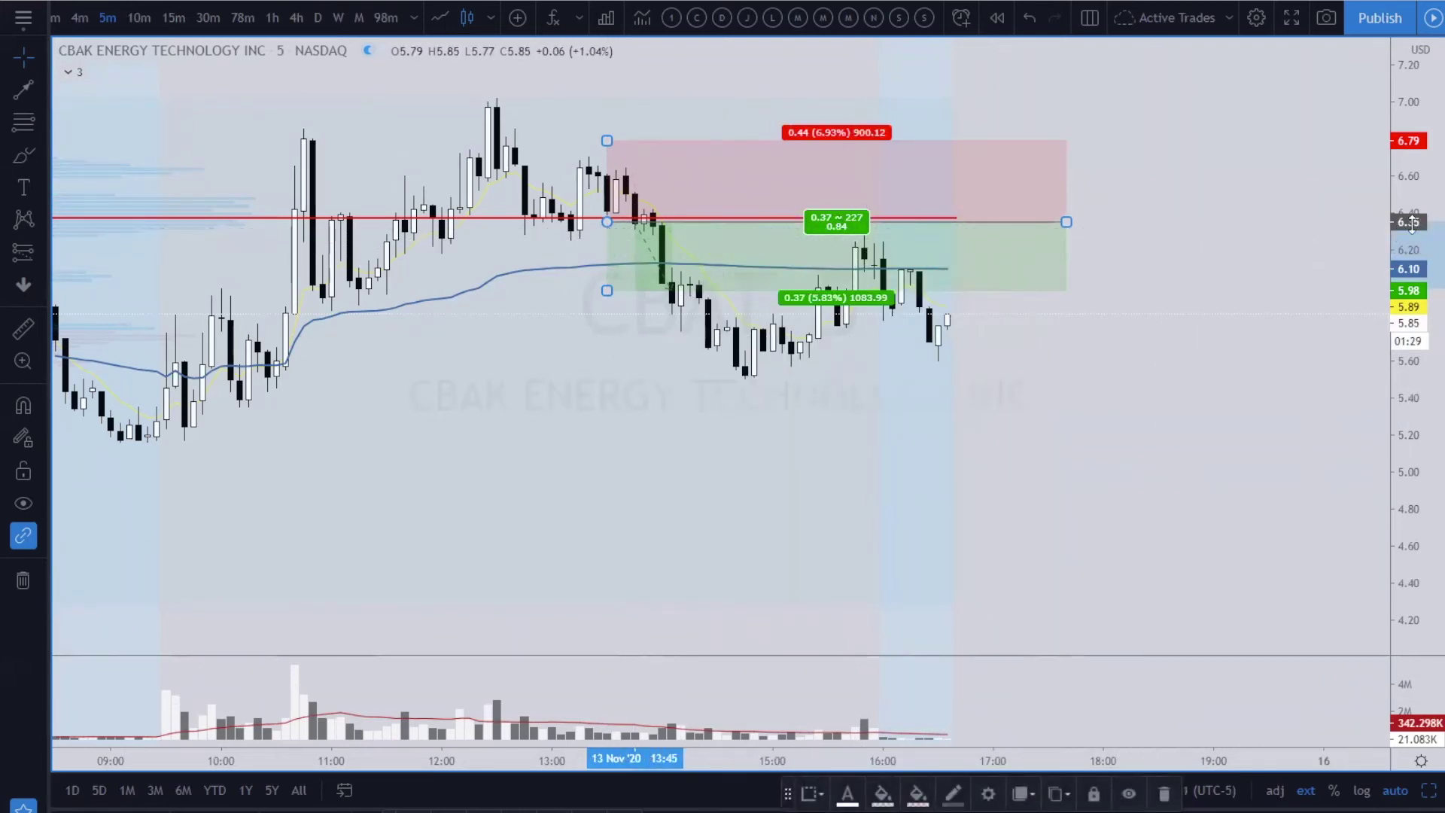
Move the short position's stop to 6.74 and target to 5.57, giving 256 shares at 2.0 reward-to-risk
double_click(1018, 183)
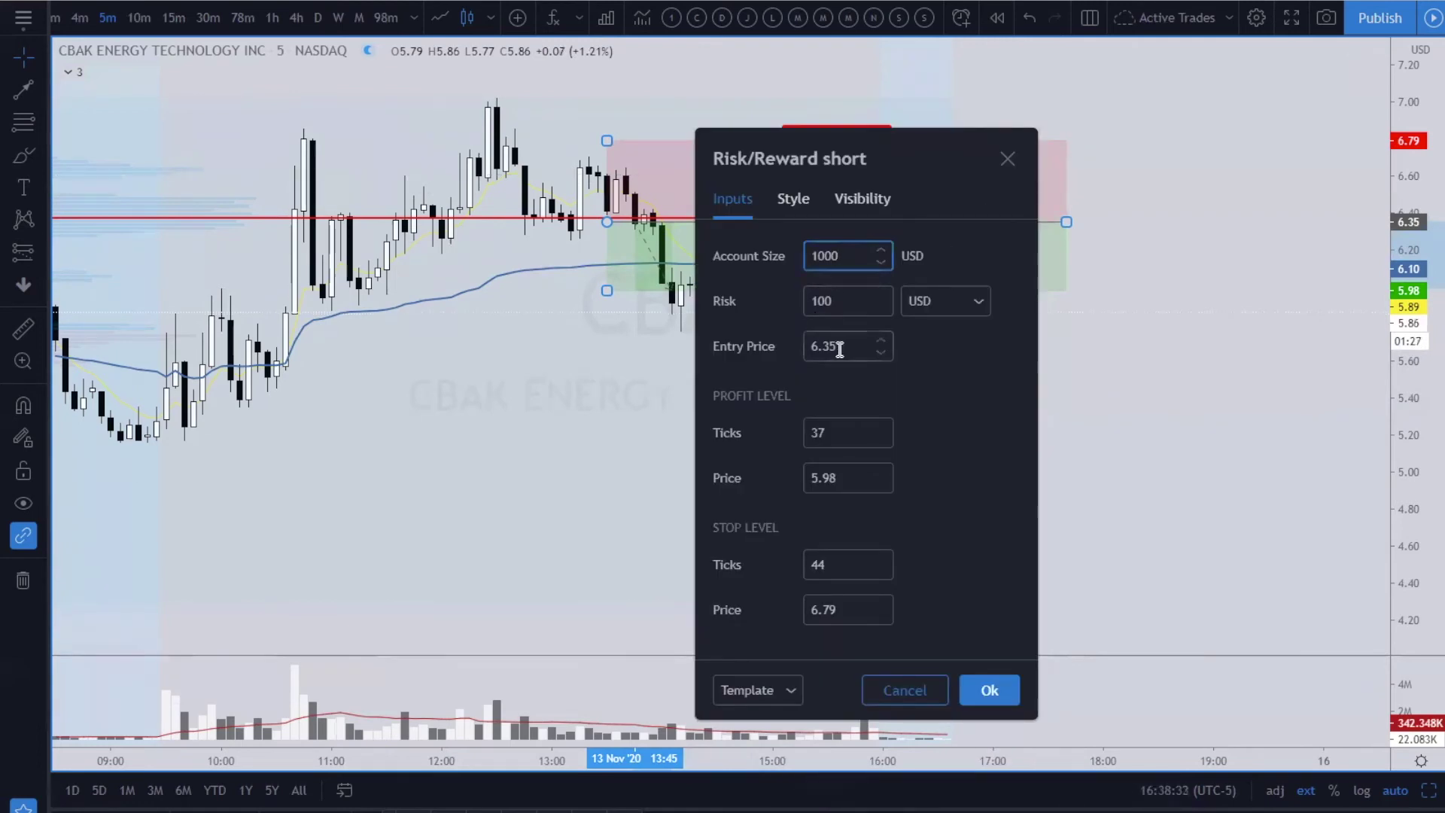
click(1008, 158)
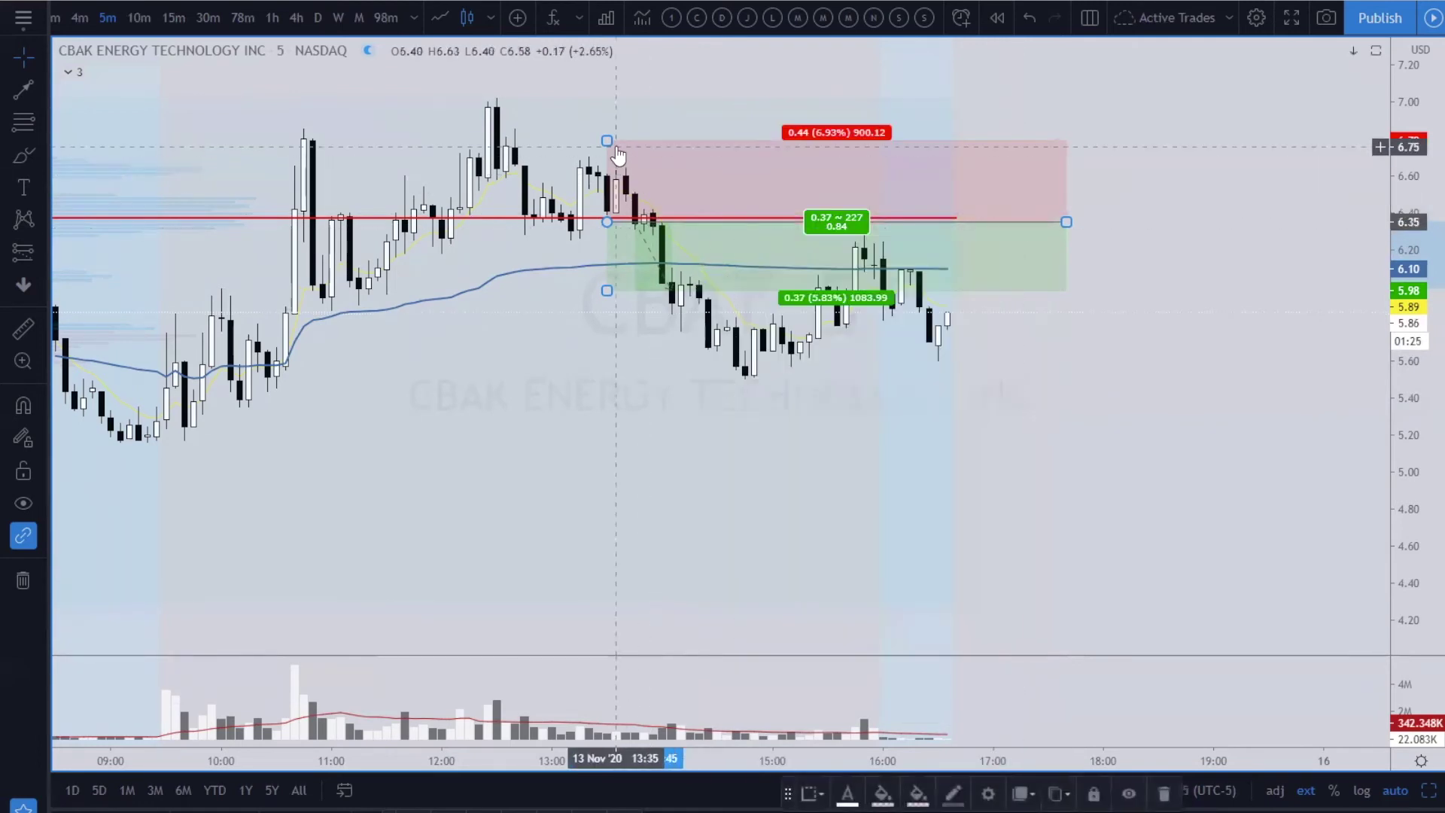
drag(606, 115, 613, 148)
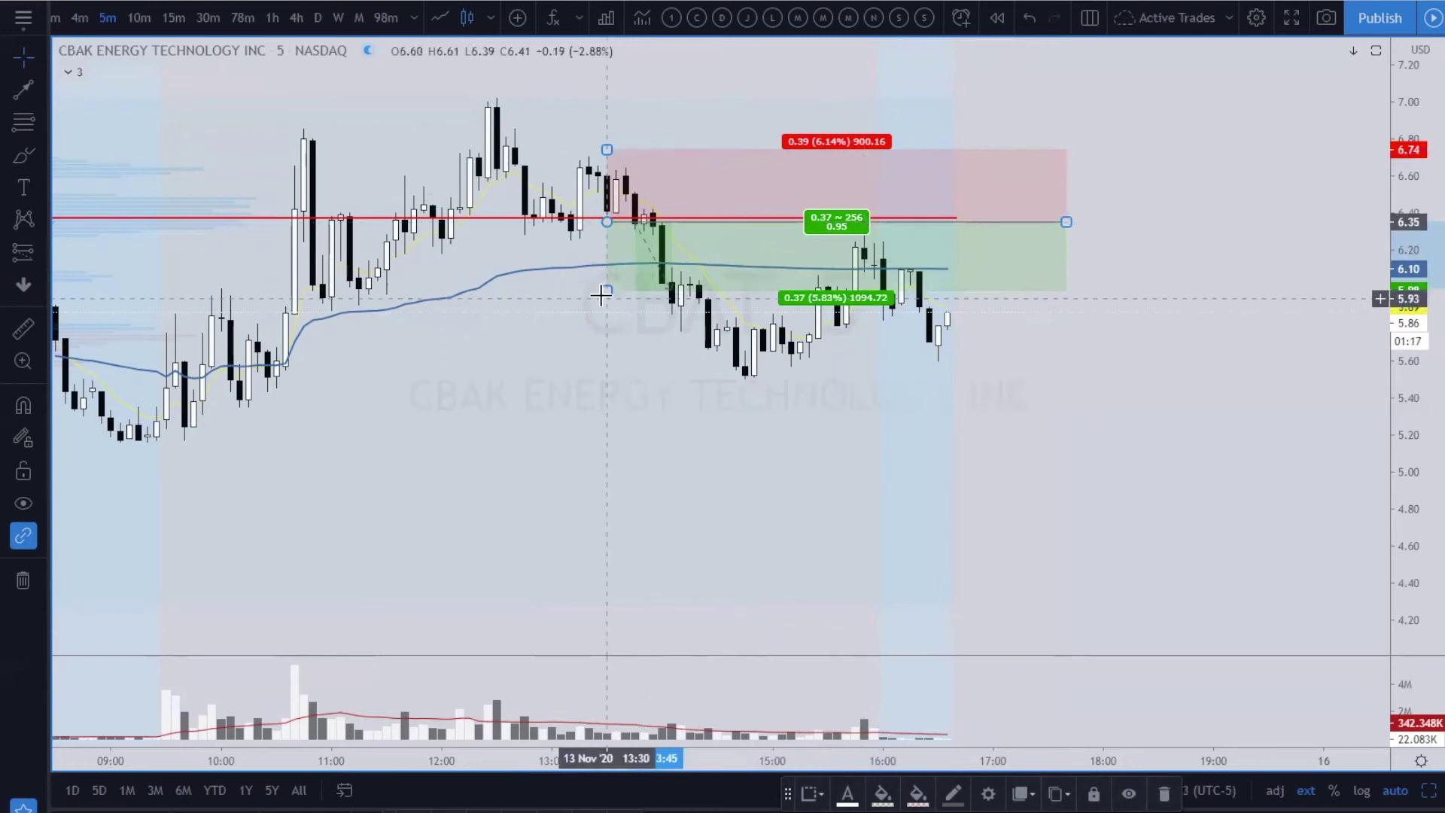
drag(606, 291, 595, 367)
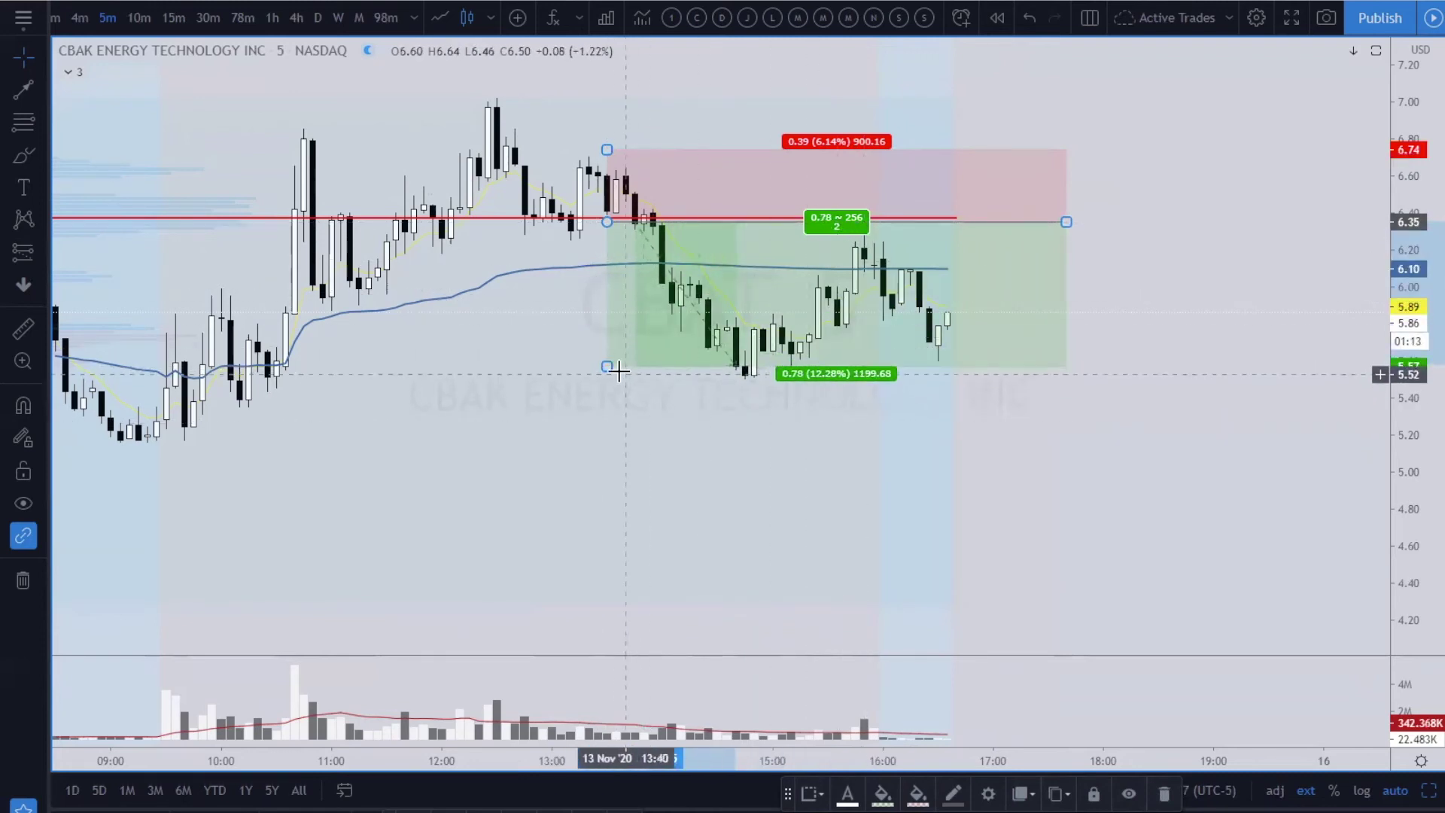
double_click(765, 326)
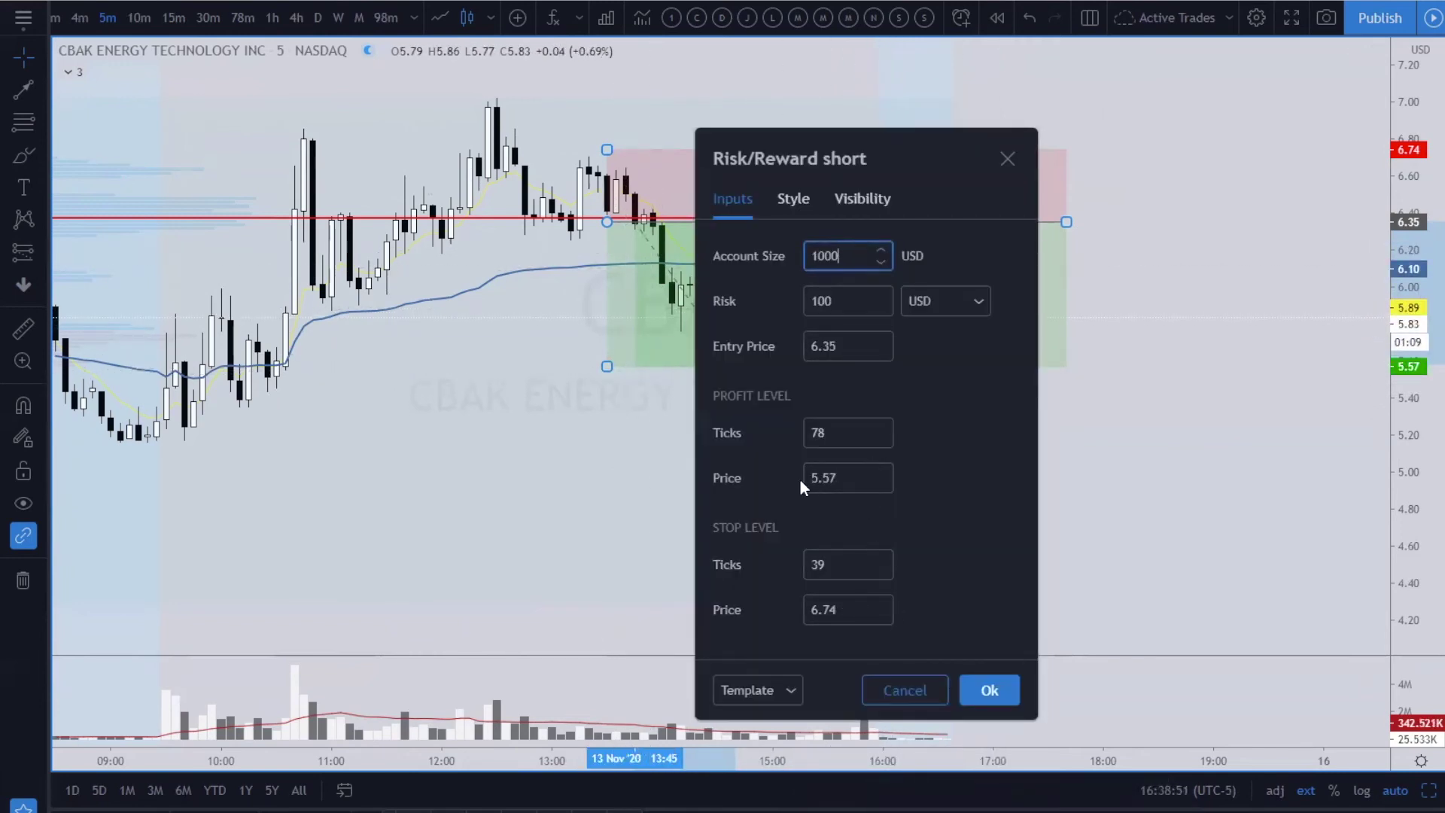
click(1008, 159)
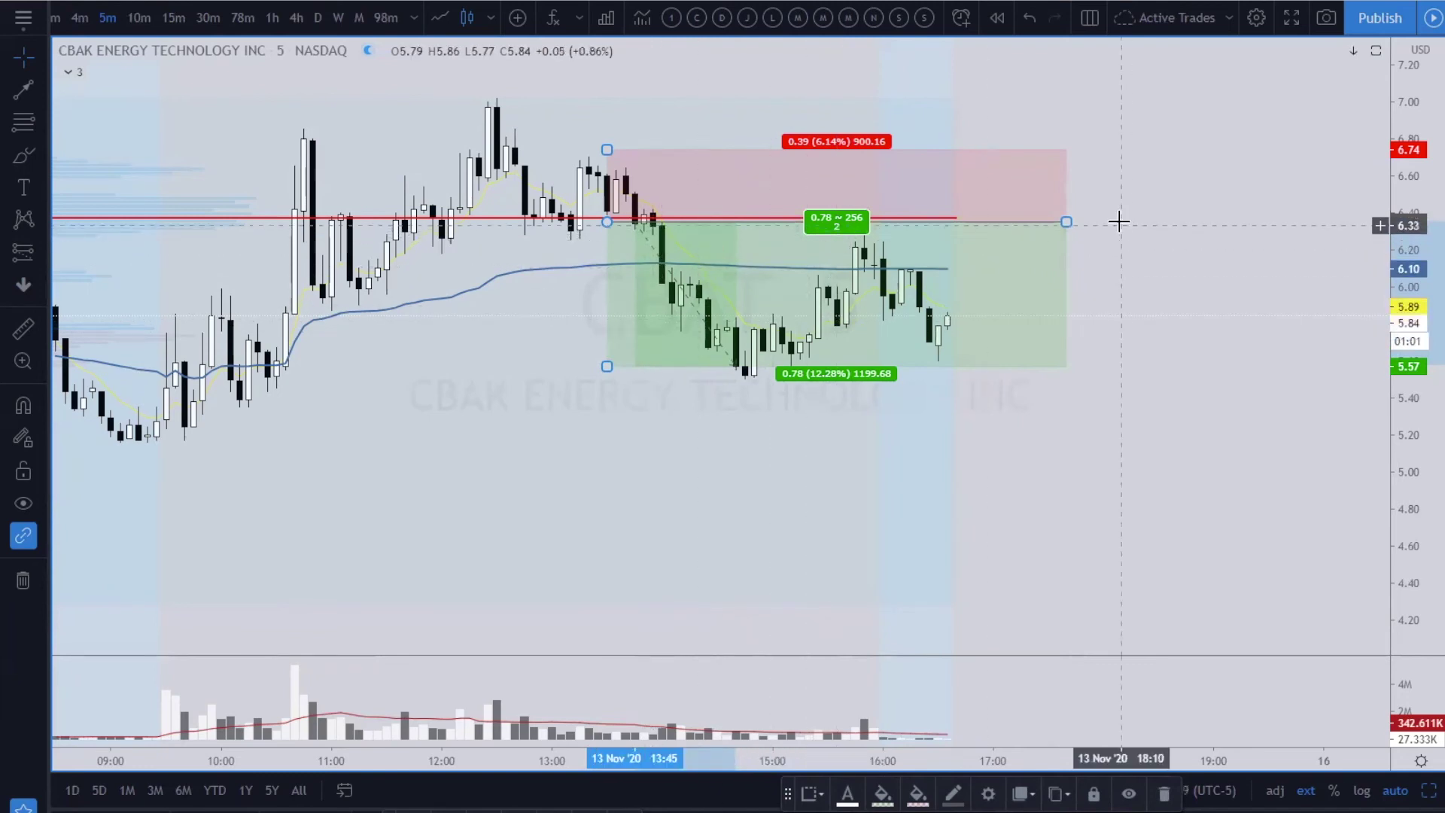
Pull the short position's right edge left so the box ends near the 15:50 bar
mouse_move(1067, 222)
mouse_down()
mouse_move(645, 226)
mouse_move(947, 221)
mouse_up()
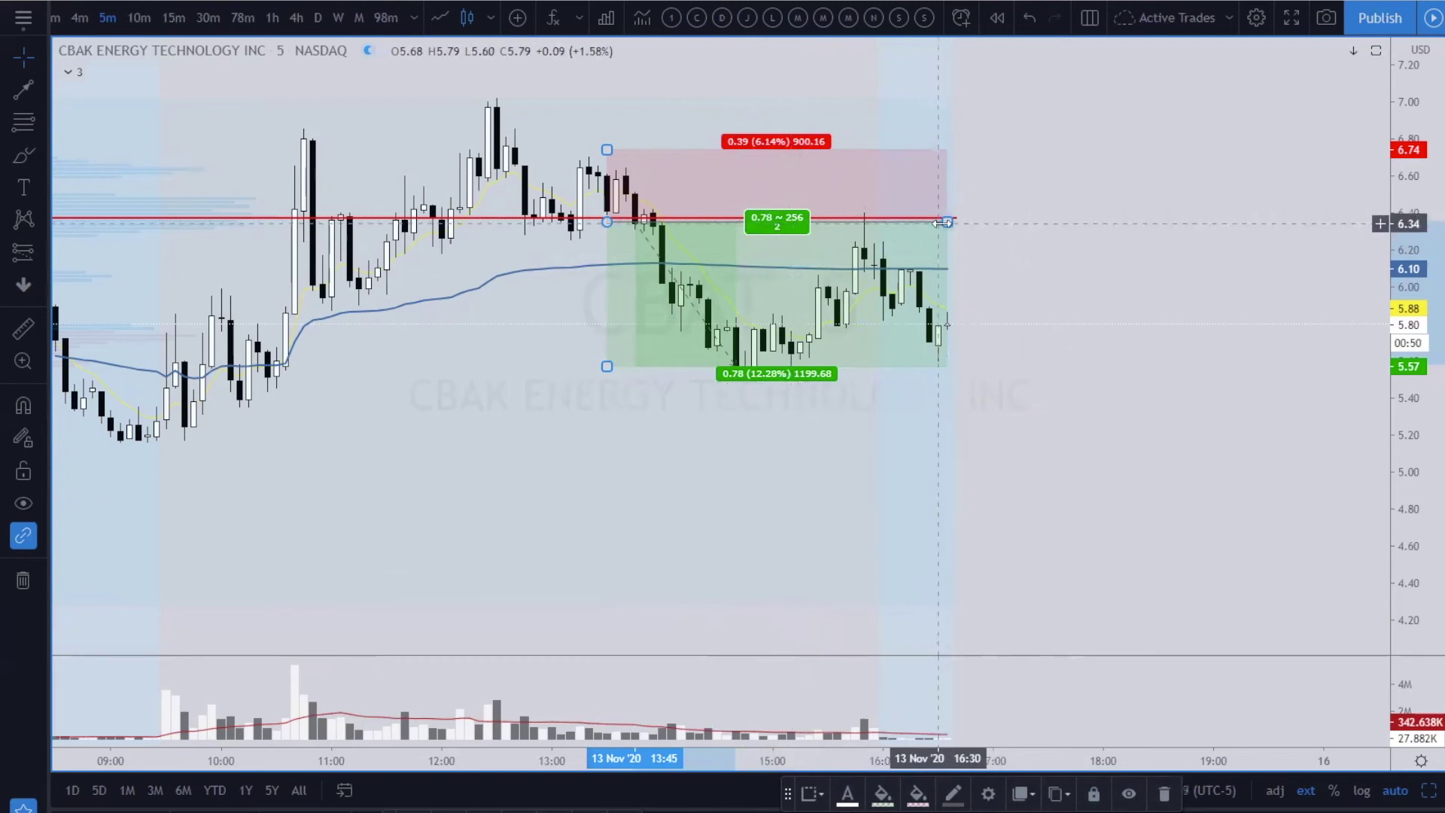
drag(946, 223, 868, 227)
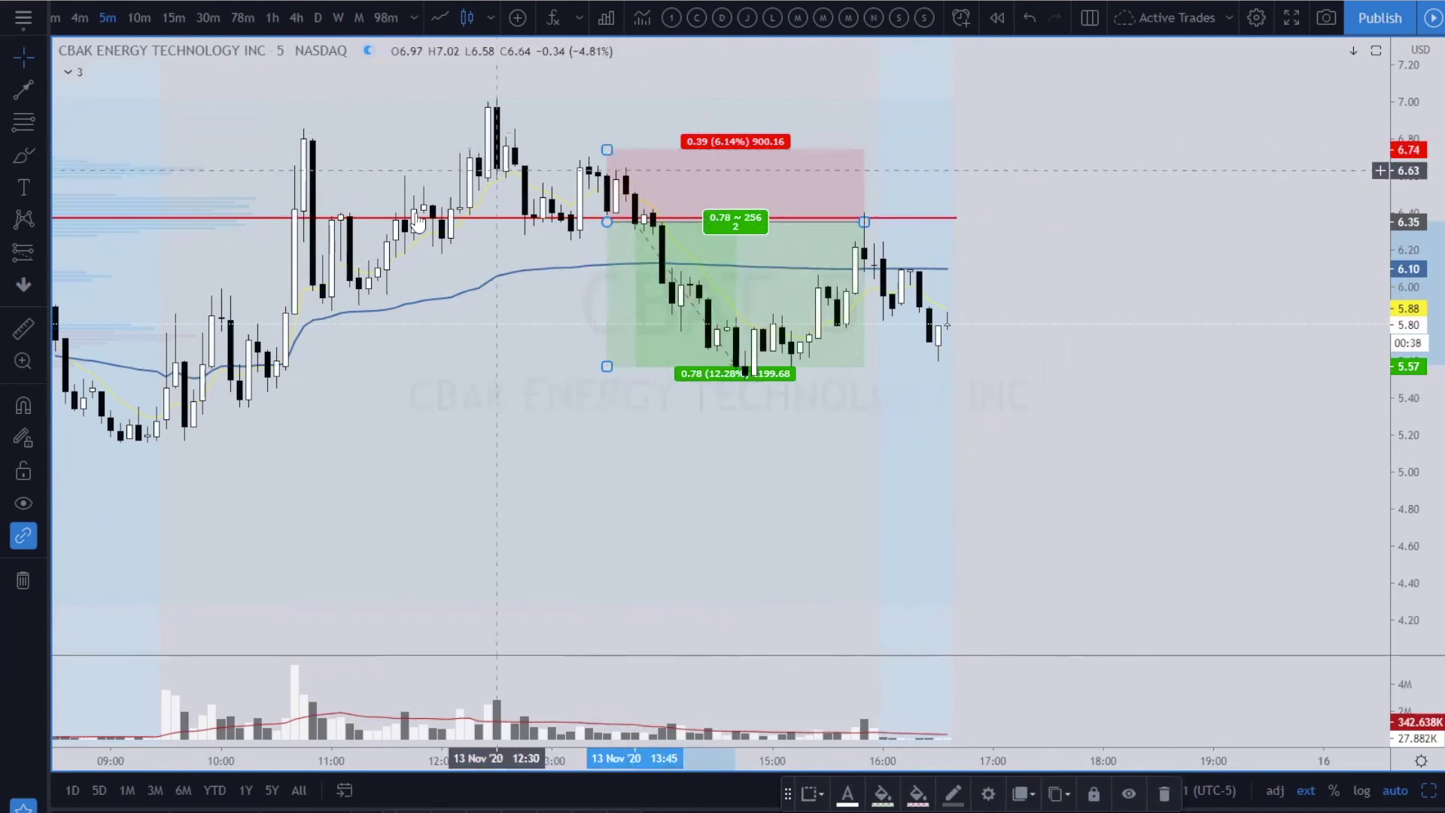
Place a horizontal ray at 6.66 and apply the saved Current Stop template to it
click(43, 92)
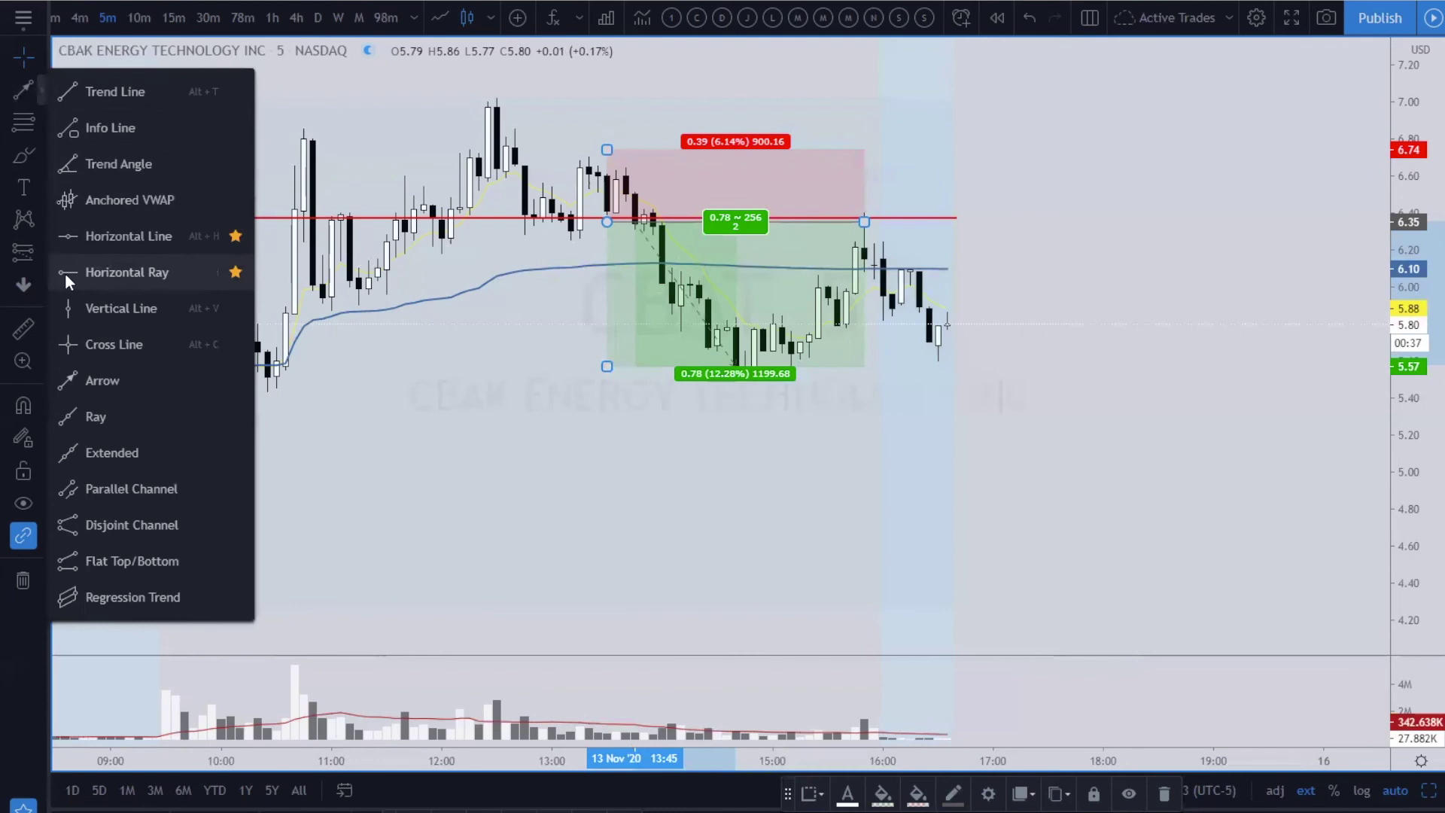
click(126, 272)
click(616, 164)
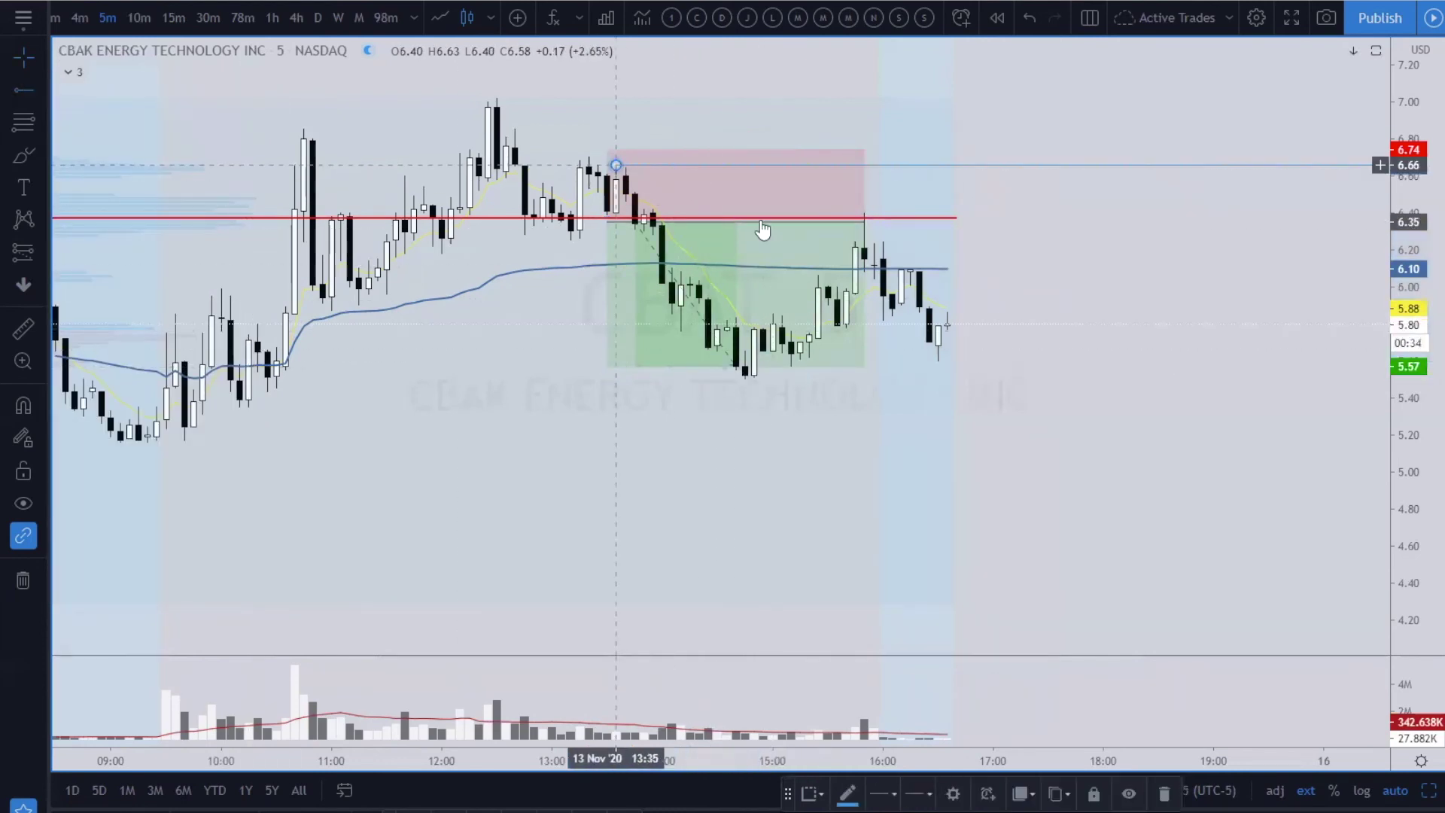
right_click(912, 176)
mouse_move(991, 222)
click(1278, 249)
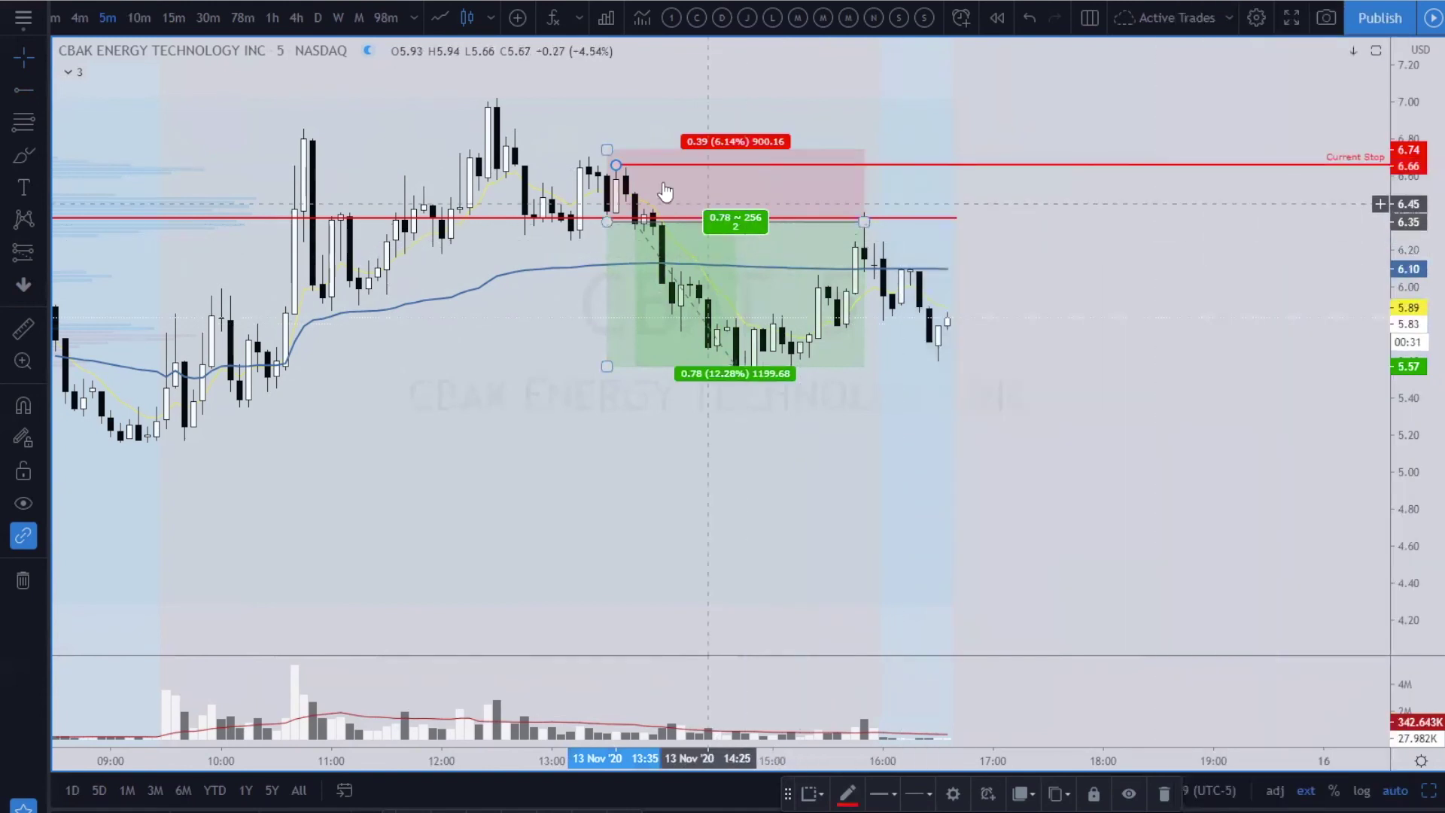
Reposition the Current Stop line to 6.49, just above the 6.35 short entry
drag(616, 165, 644, 188)
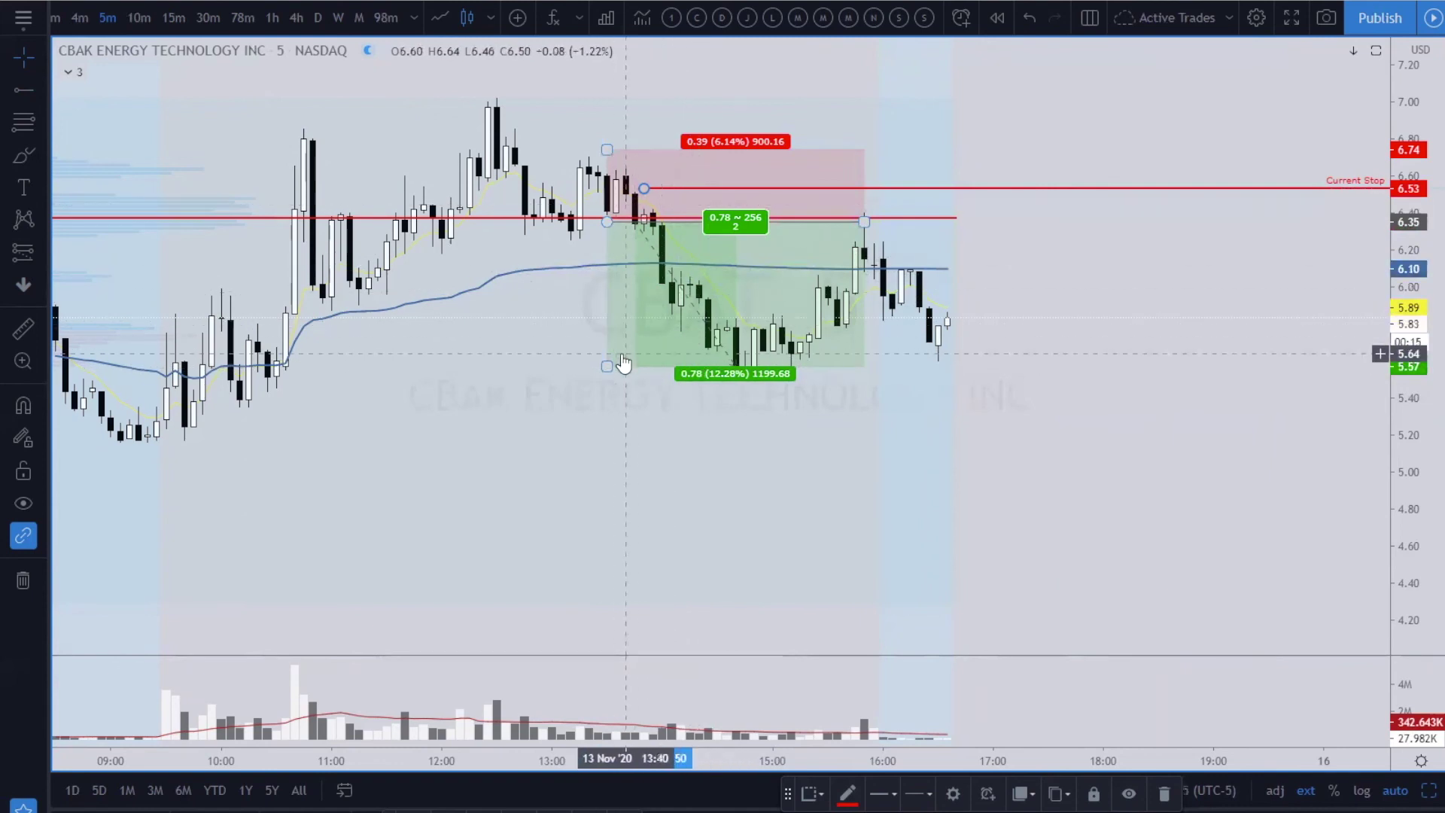
drag(645, 189, 662, 264)
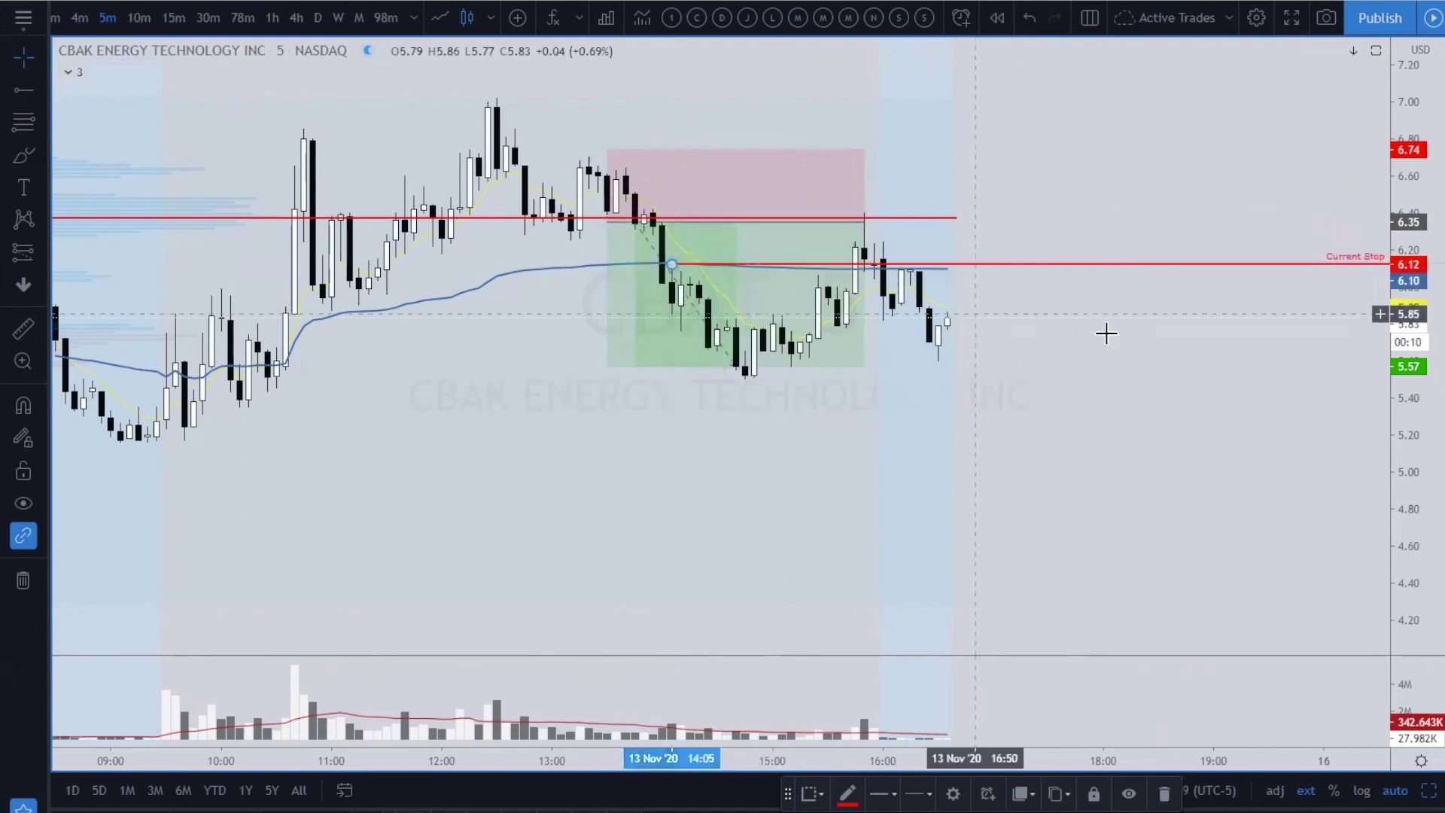
click(773, 306)
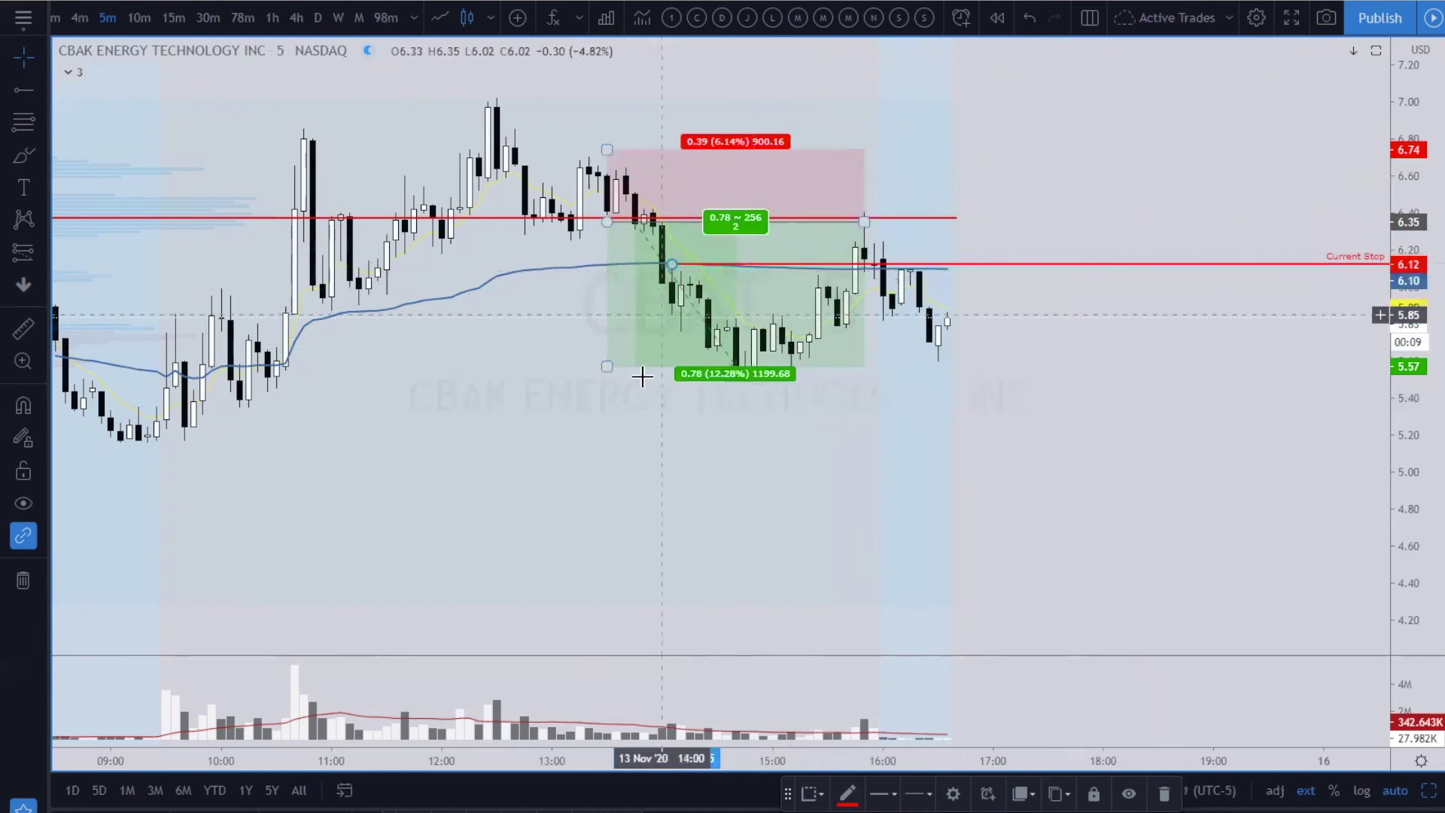
click(671, 267)
drag(670, 264, 678, 197)
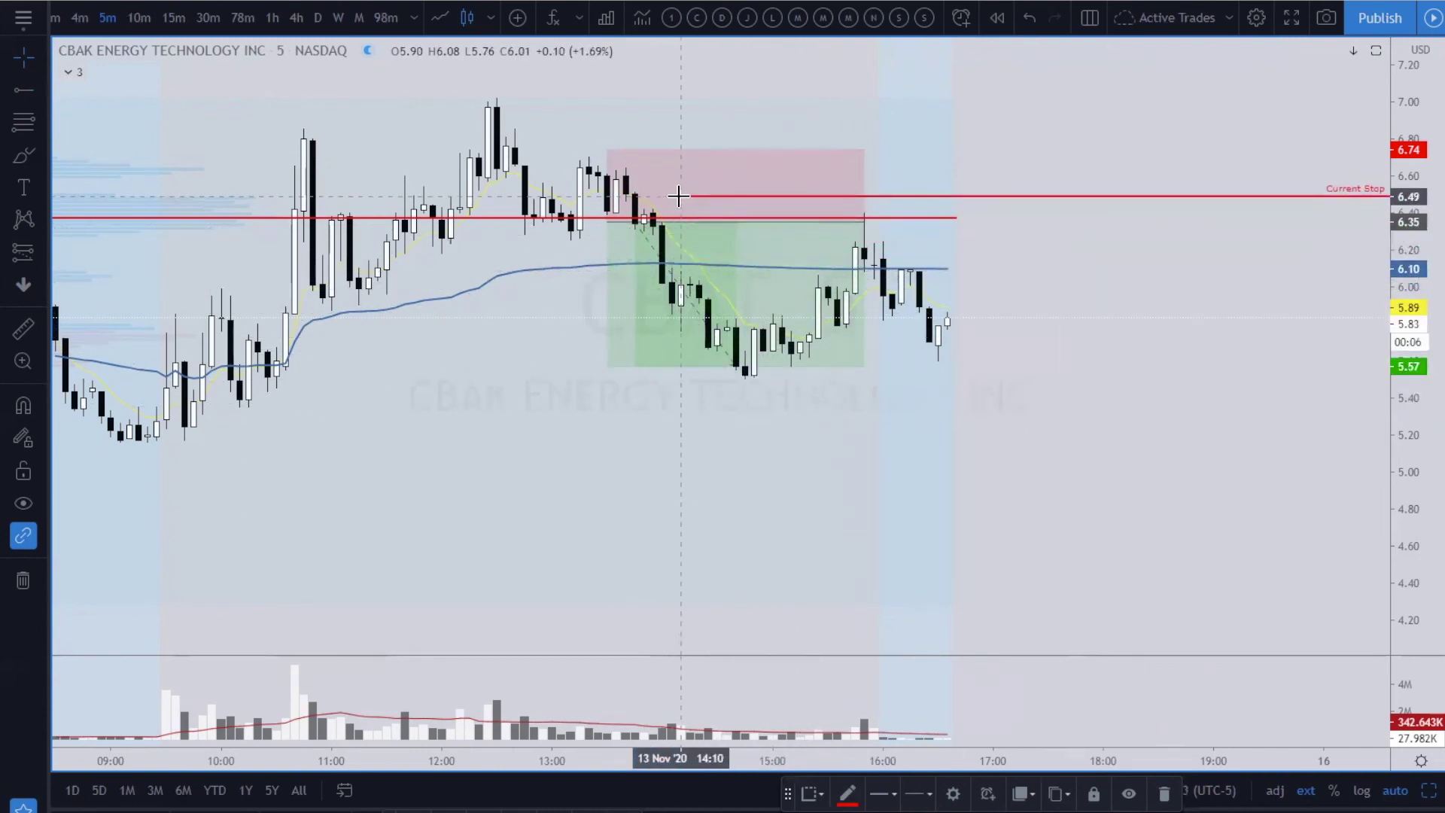